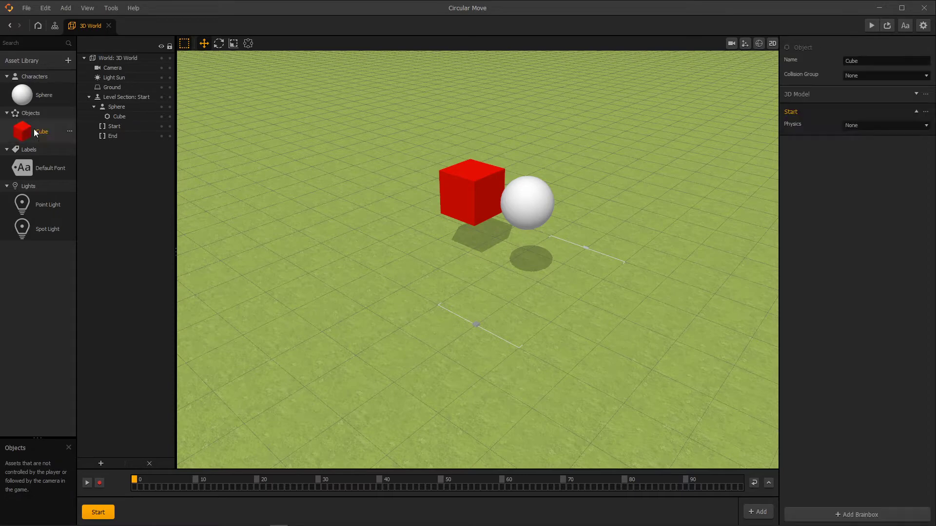
Inspect the node maps of the Sphere character and the Cube object, and select the Cube's Circular Move node
double_click(44, 97)
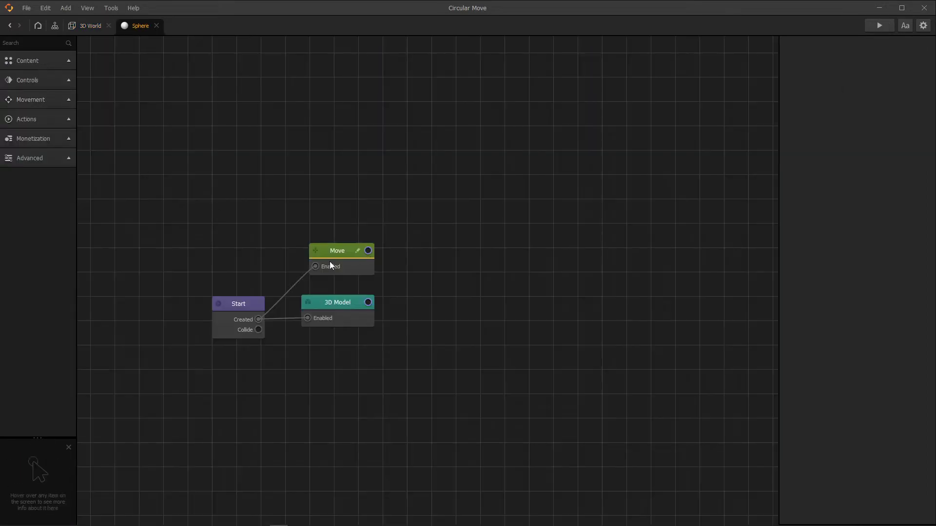
scroll(325, 271, up, 3)
drag(322, 292, 370, 279)
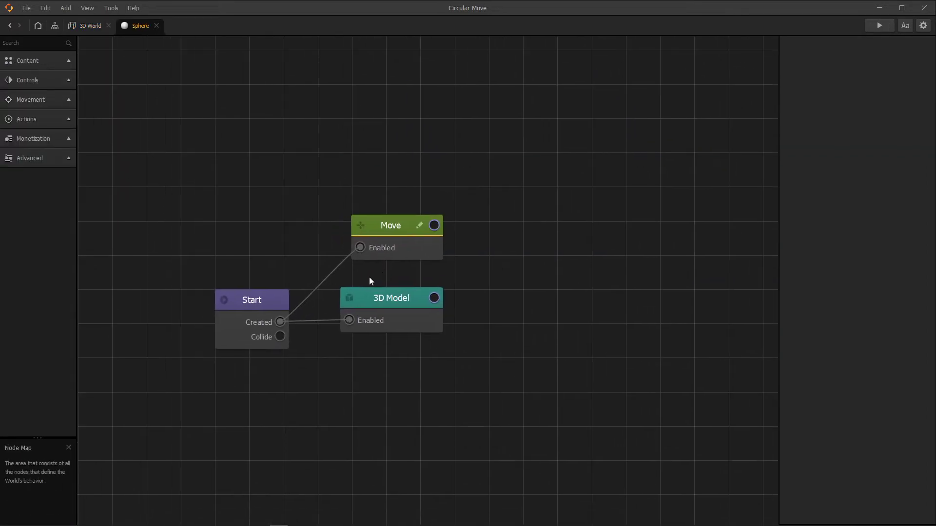
click(88, 27)
double_click(23, 136)
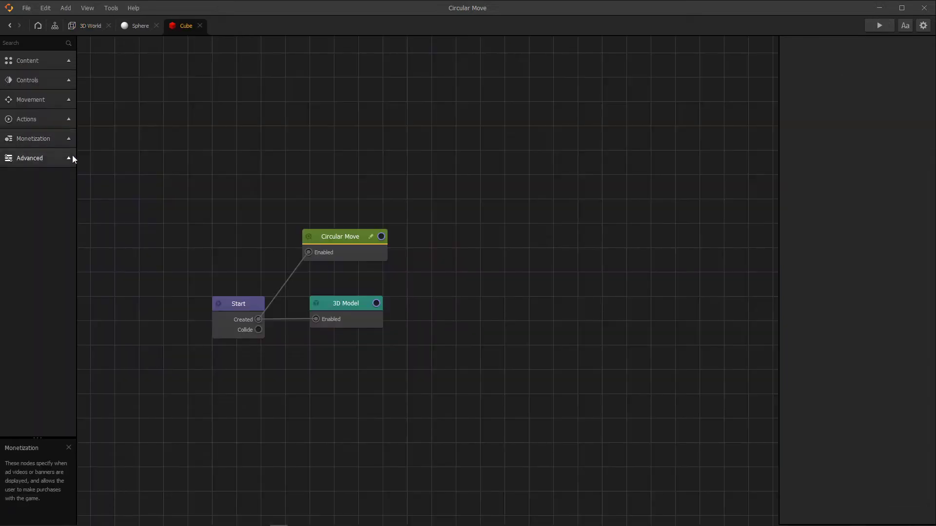
drag(283, 238, 393, 231)
scroll(354, 229, up, 2)
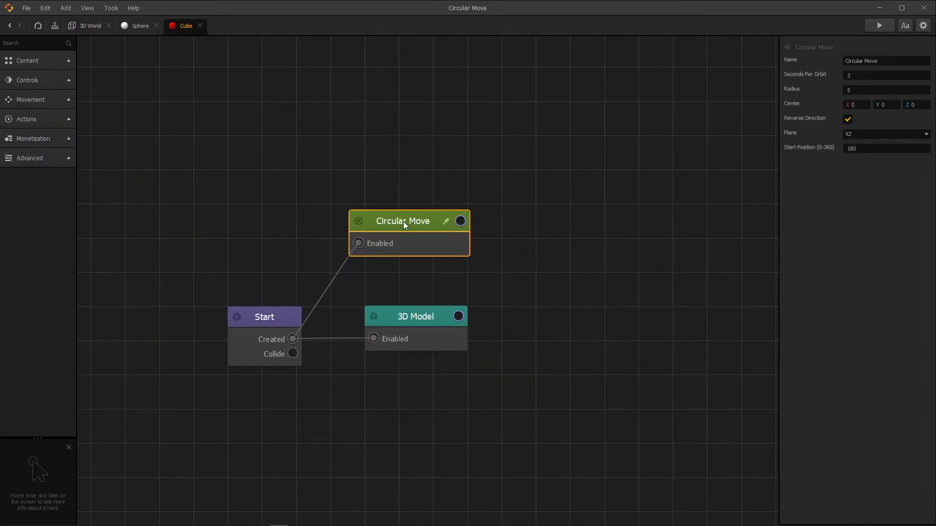
Try adding a second Circular Move node to the Cube's node map, and delete it
click(28, 100)
scroll(74, 154, down, 3)
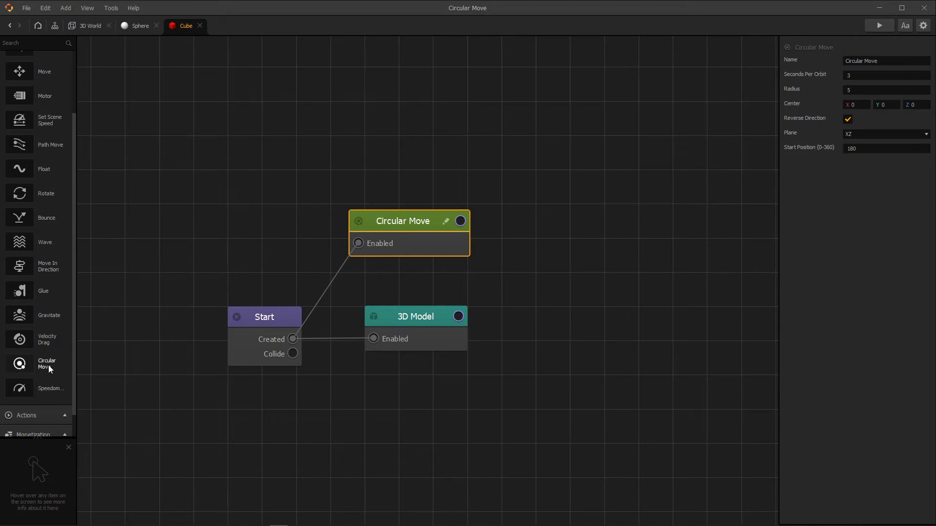
drag(191, 195, 243, 157)
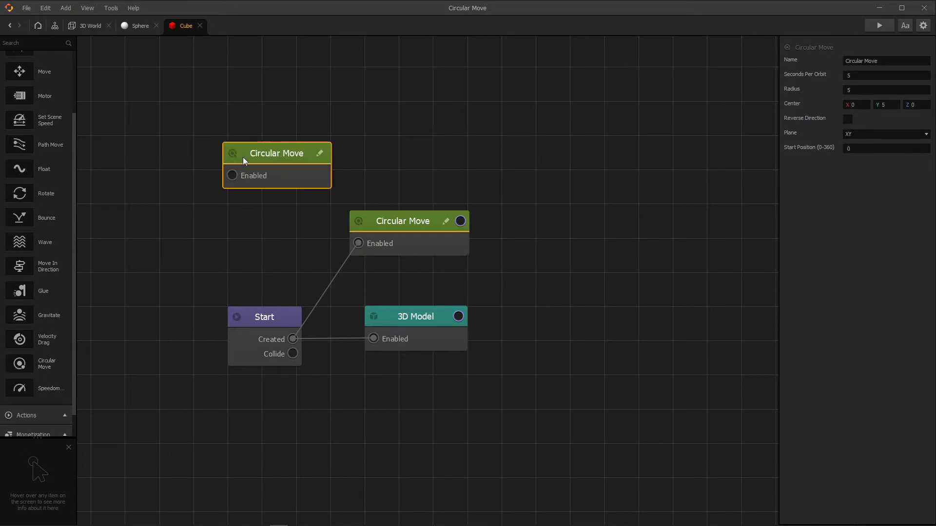
key(Delete)
Review the Circular Move's Seconds Per Orbit and Radius settings, and select the Cube nested under the Sphere in the 3D World
click(392, 220)
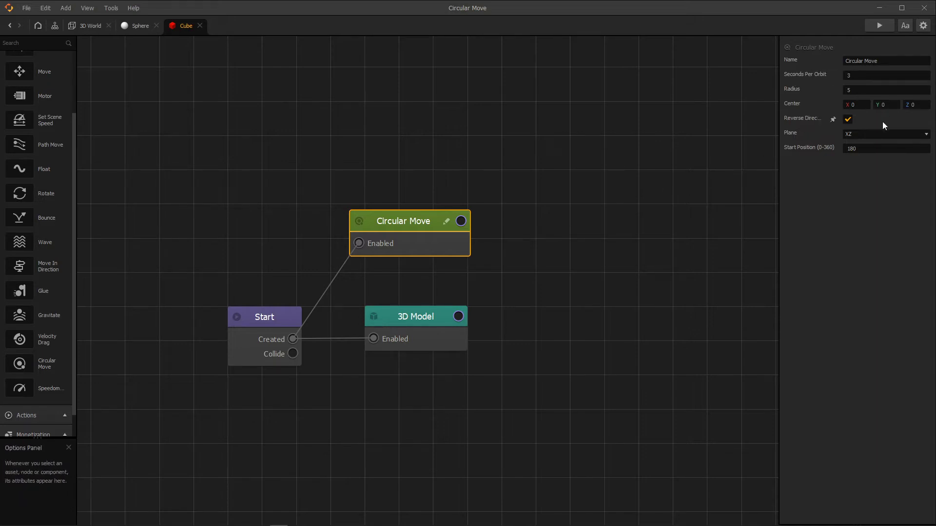
click(864, 74)
click(858, 90)
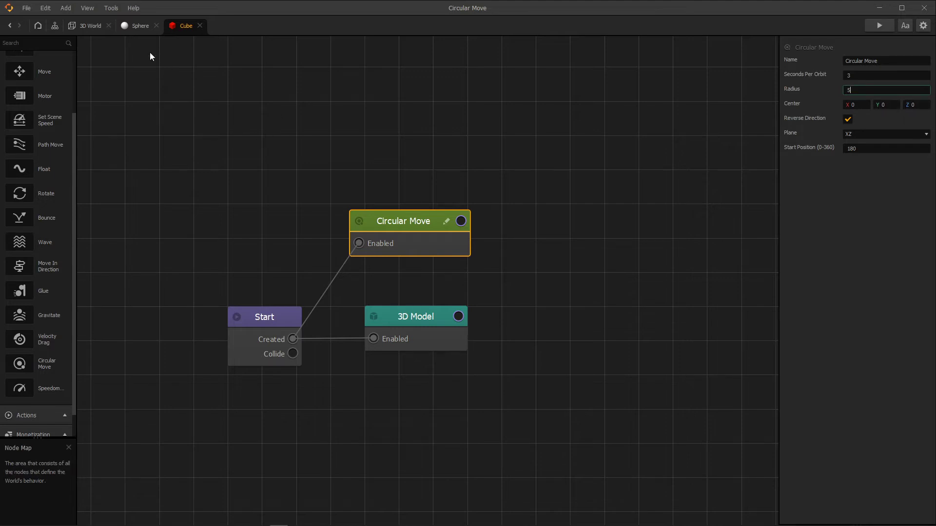
click(89, 27)
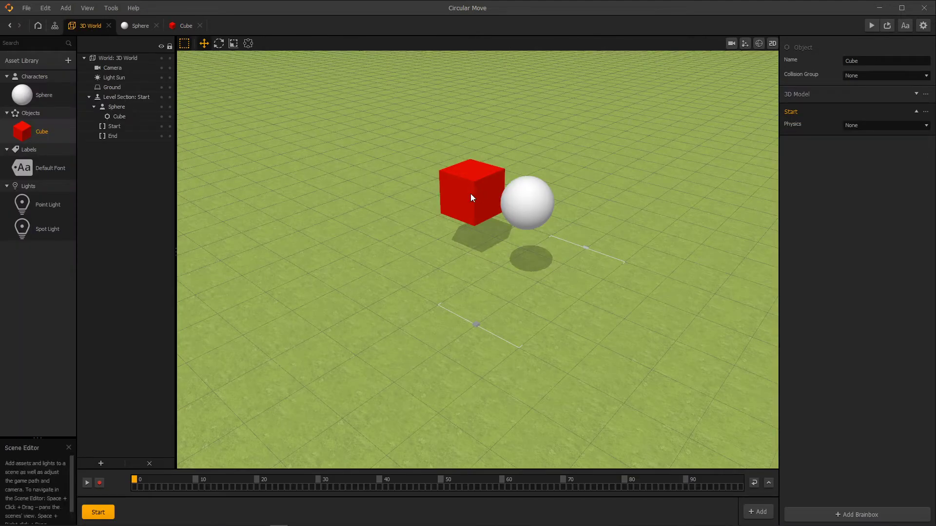
click(129, 117)
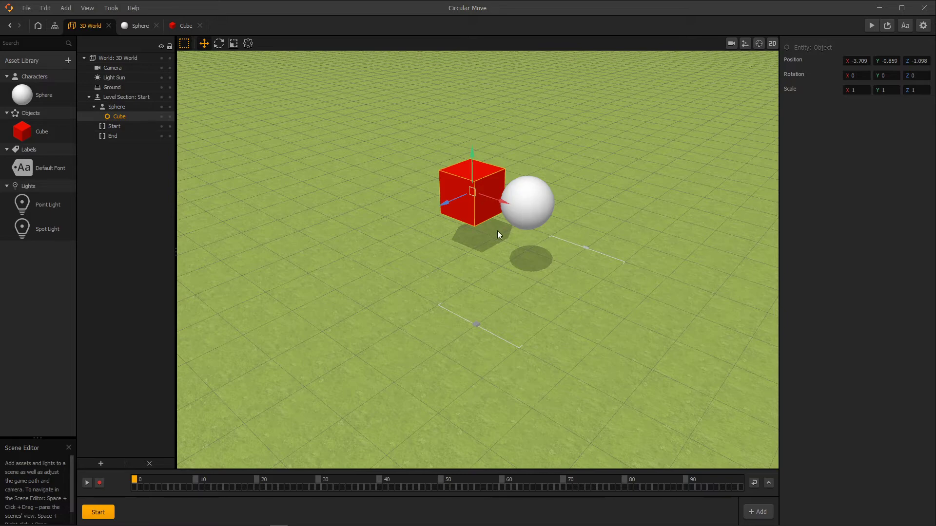
Review the Circular Move's Center coordinates and examine the matching orbit center around the Sphere in the 3D World
click(184, 28)
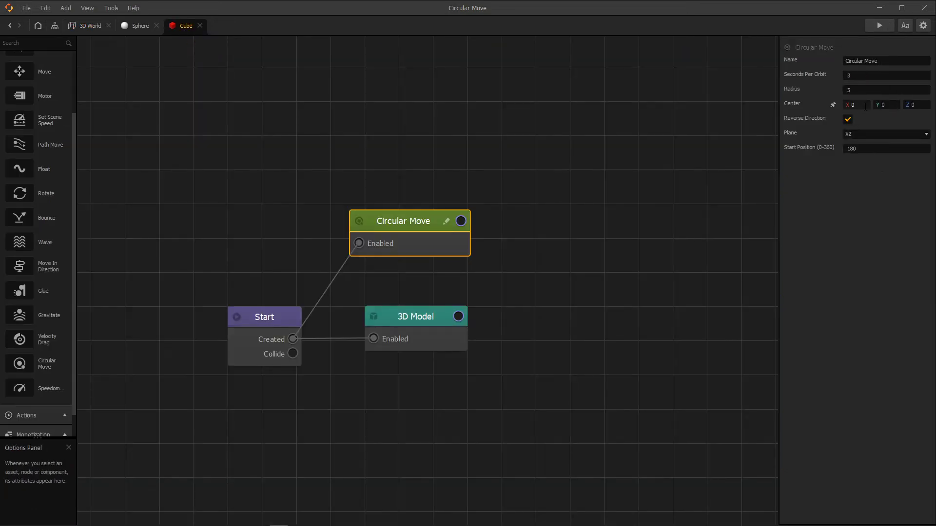
click(913, 105)
click(866, 108)
key(Tab)
click(91, 26)
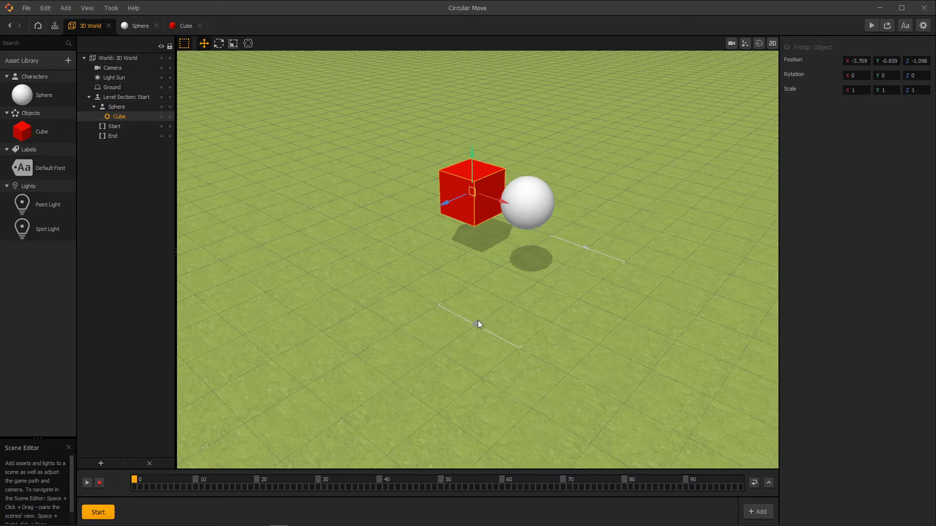
scroll(547, 298, up, 2)
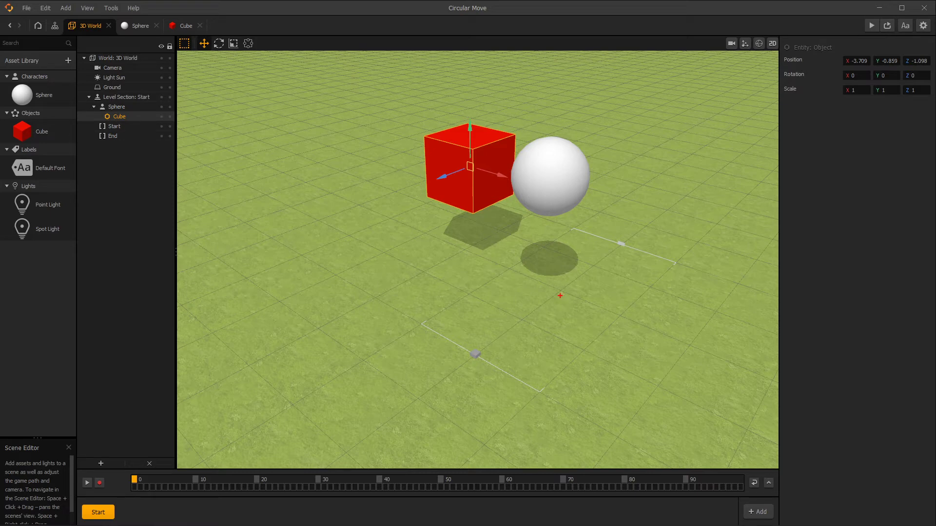
drag(556, 284, 576, 326)
drag(526, 291, 572, 286)
mouse_move(545, 171)
mouse_down()
mouse_move(558, 183)
mouse_move(539, 186)
mouse_up()
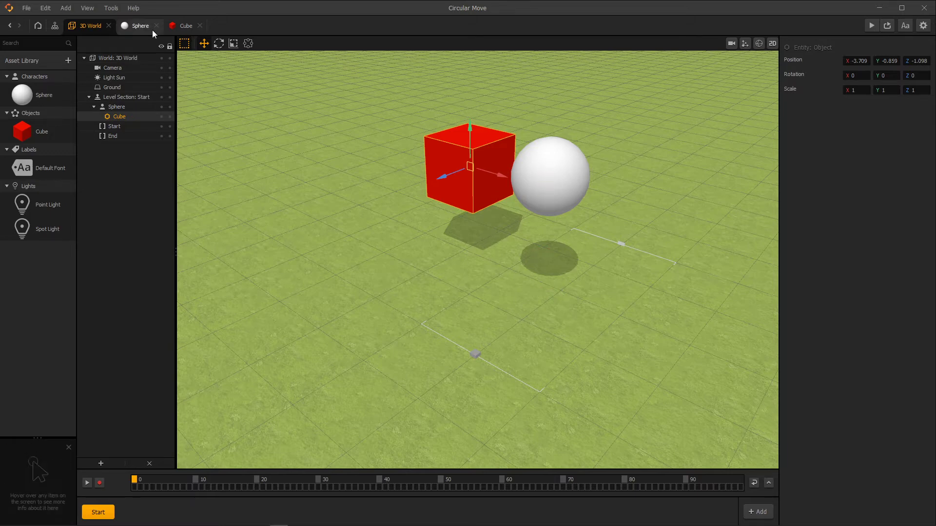
Turn off Reverse Direction for the Cube's Circular Move node
click(187, 26)
click(862, 105)
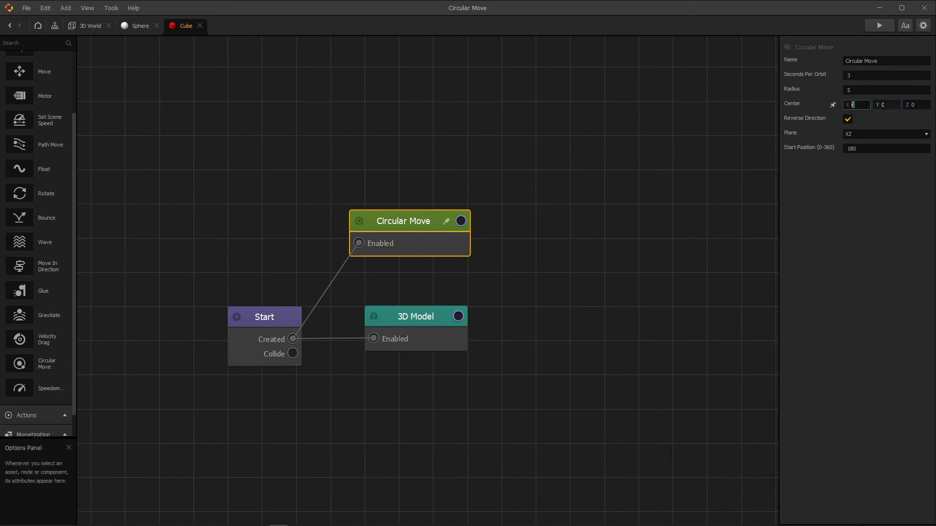
key(Tab)
click(848, 119)
Examine the axes of the Sphere in the 3D World, and review the Circular Move's Plane and Start Position settings
click(85, 25)
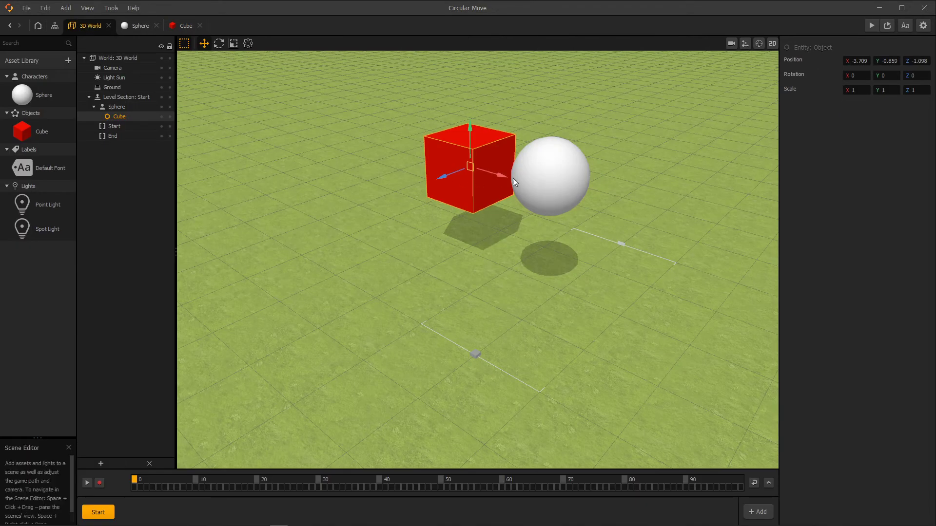
scroll(539, 178, up, 5)
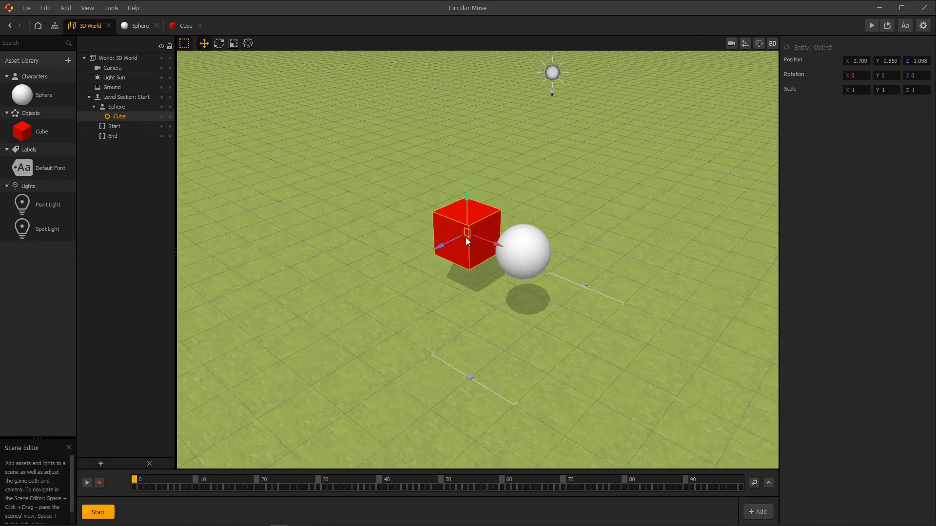
click(576, 264)
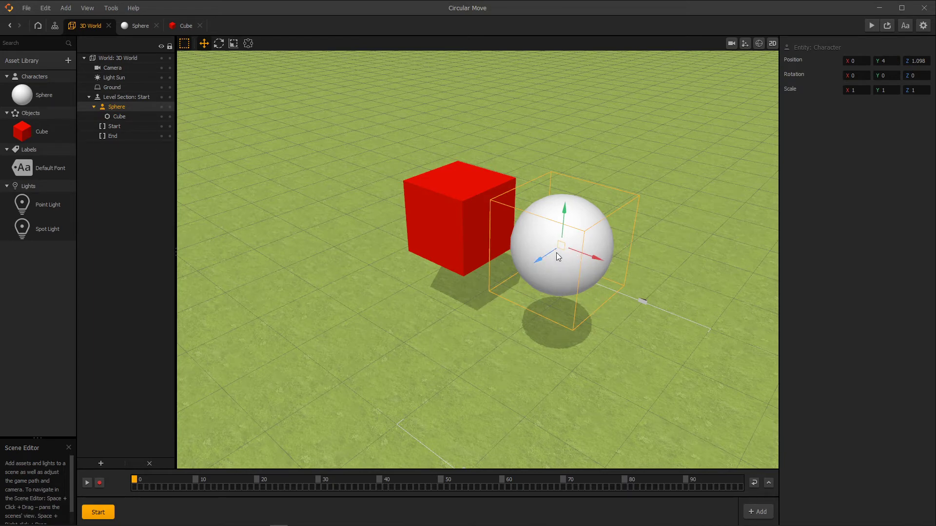
click(186, 25)
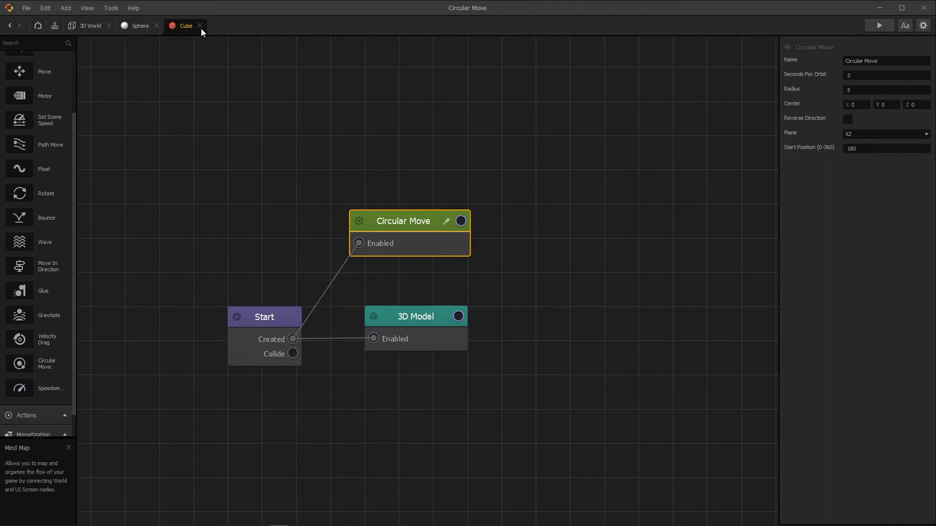
click(893, 134)
click(864, 152)
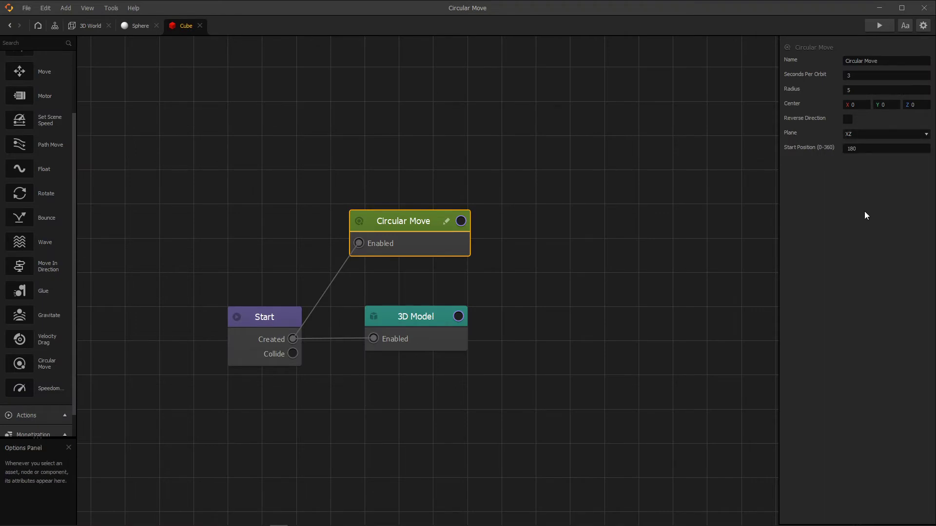
click(861, 149)
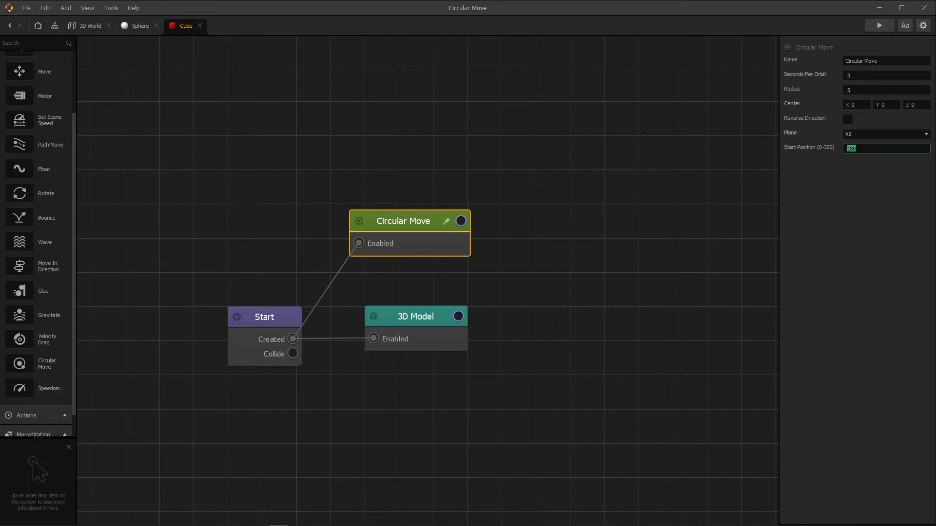
Move the Cube away from the Sphere in the 3D World, to an X position of about -5.03
click(87, 26)
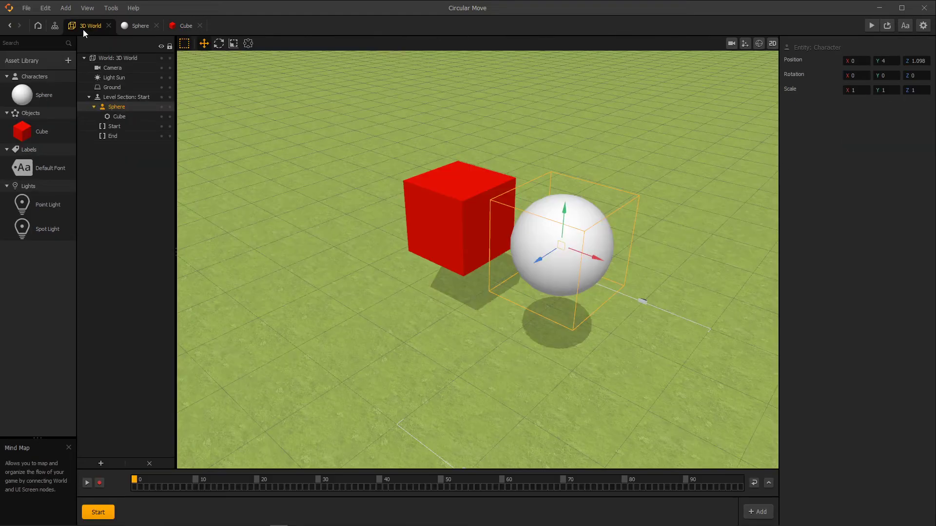
click(451, 224)
drag(469, 235, 456, 229)
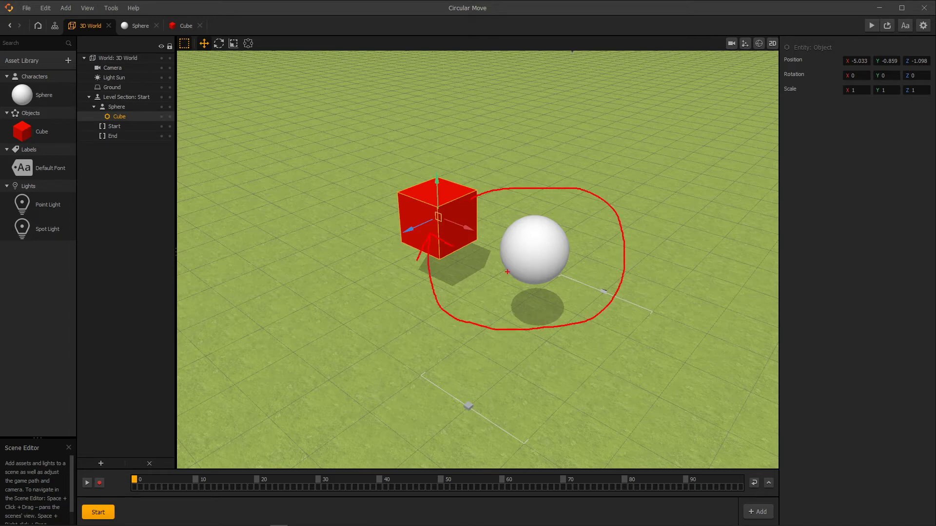
Select the Sphere, run the game preview to check the Cube's orbit around it, and close the preview
click(117, 108)
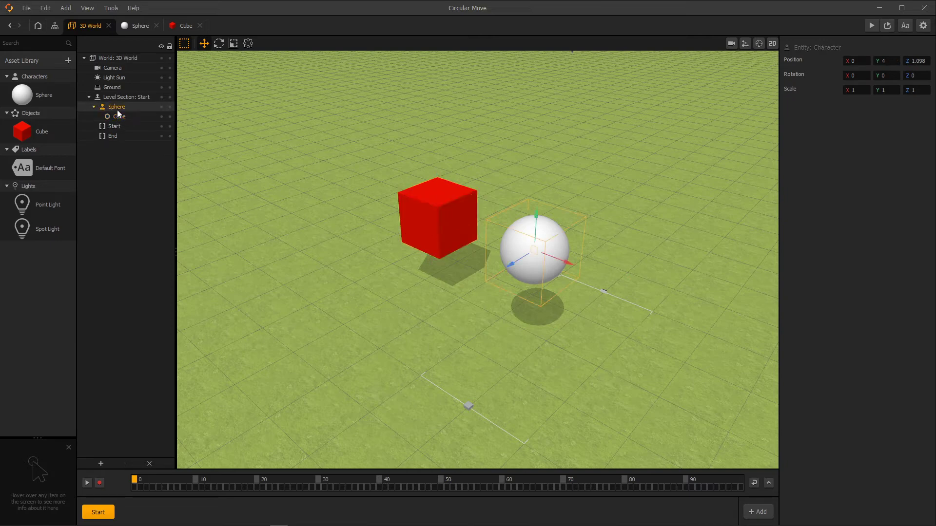
click(870, 26)
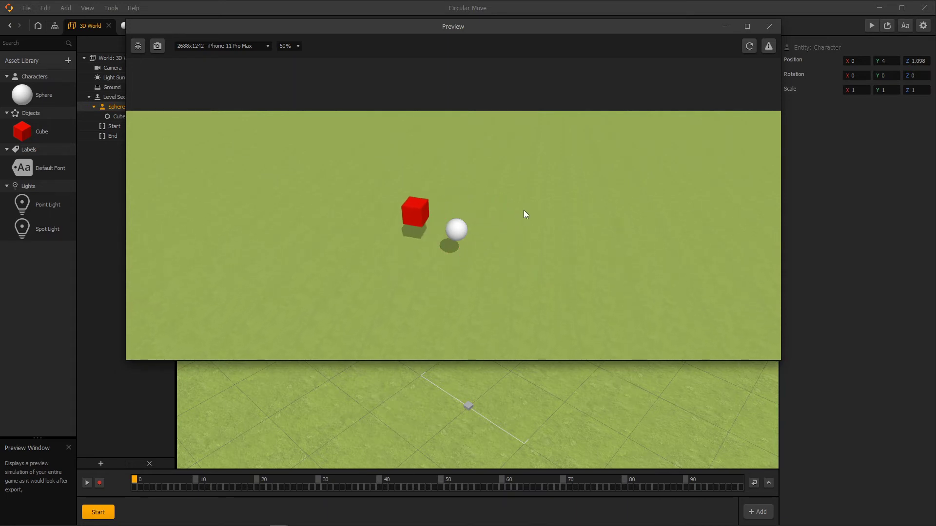
click(768, 27)
Set the Cube's Circular Move radius to 8 and preview the game, keeping the node's options in view beside it
click(180, 27)
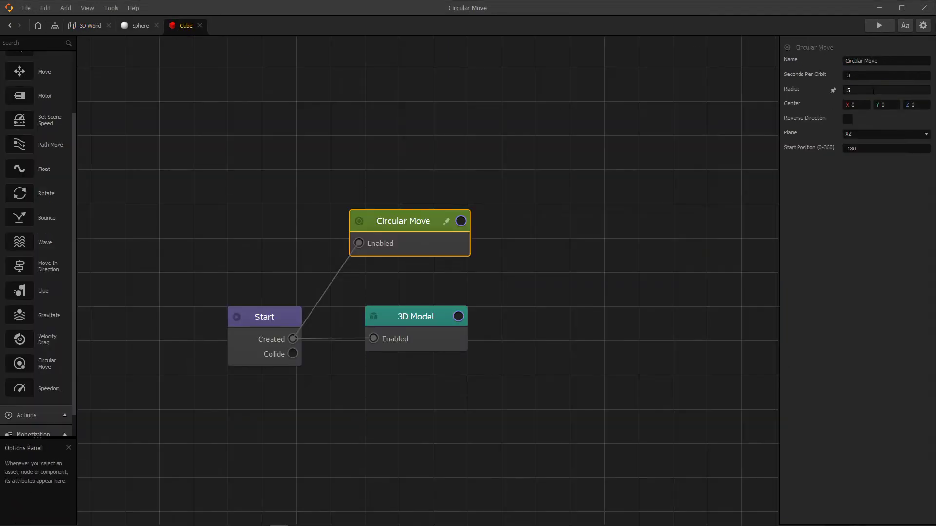
click(873, 91)
text(8)
key(Tab)
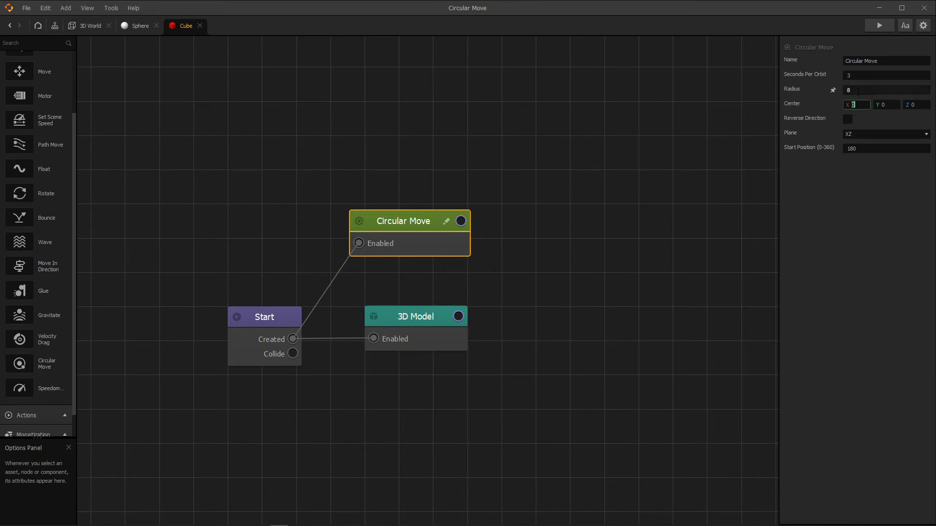
click(880, 26)
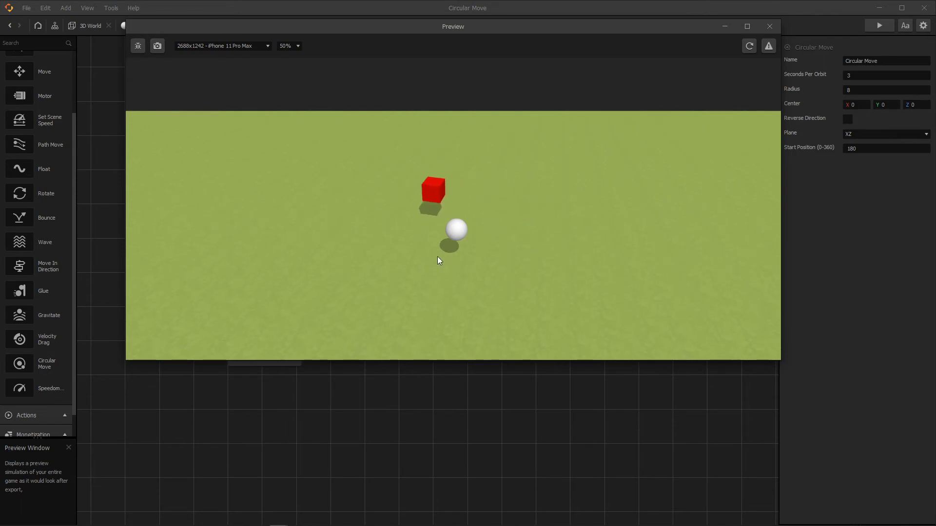
drag(595, 32, 518, 33)
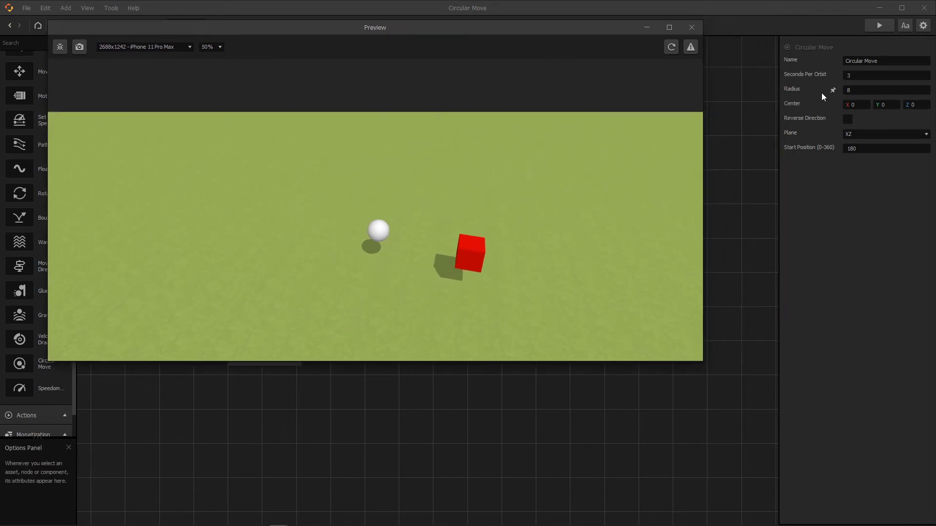
Set the Circular Move's Seconds Per Orbit to 1 and reload the game preview
click(830, 76)
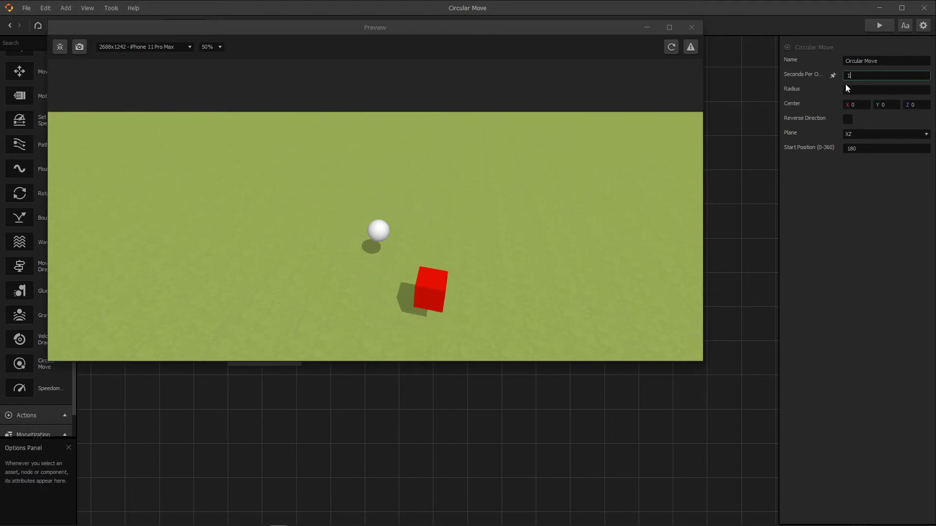
text(1)
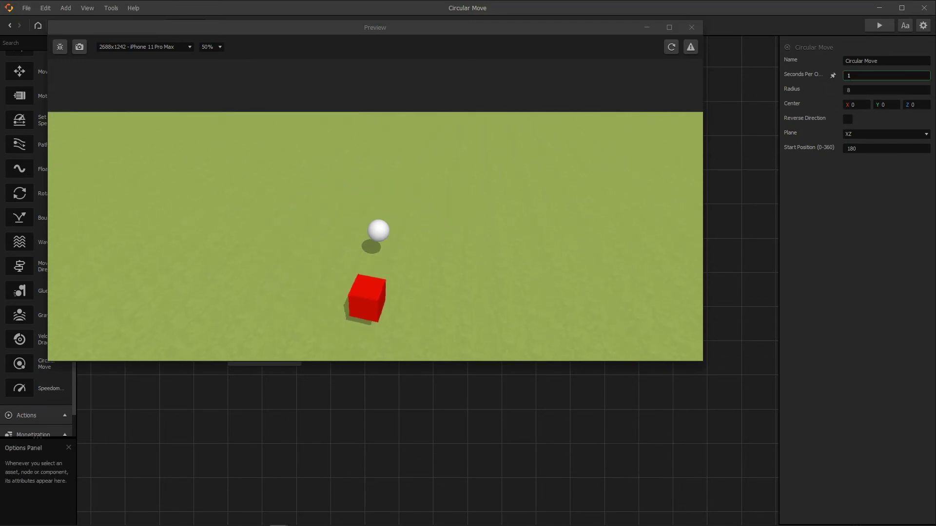
click(671, 48)
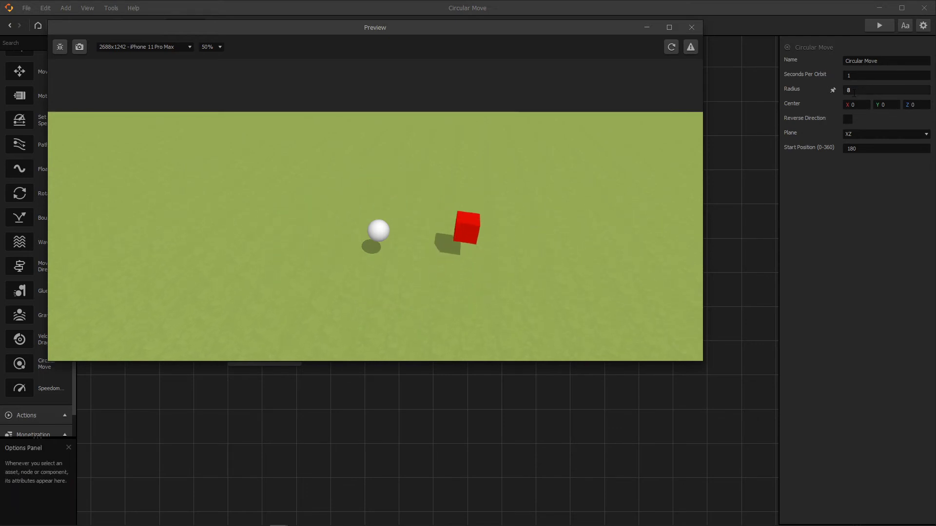
click(873, 76)
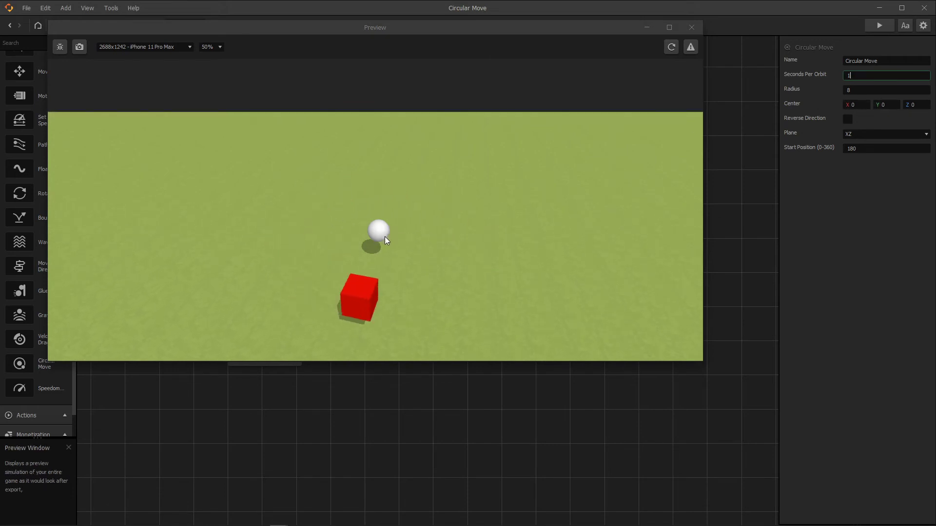
Turn on Reverse Direction for the Circular Move and reload the game preview
click(849, 120)
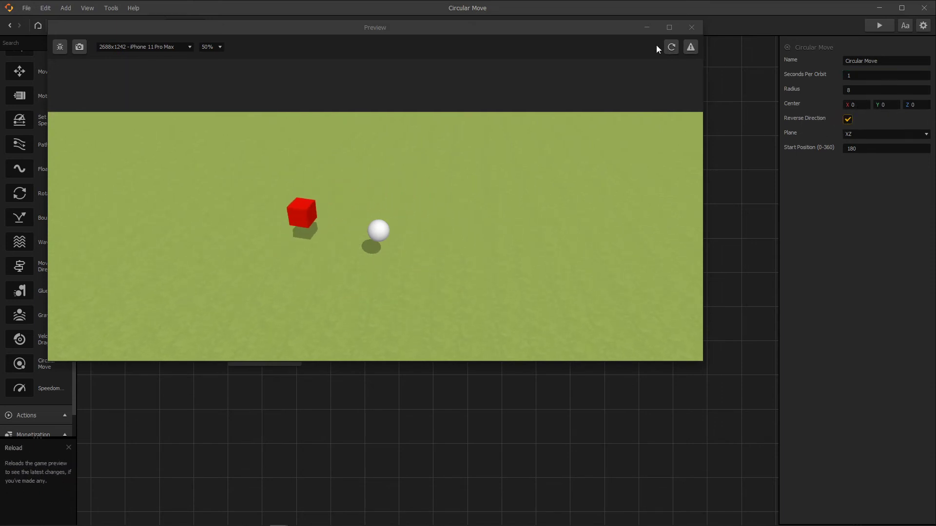
click(671, 47)
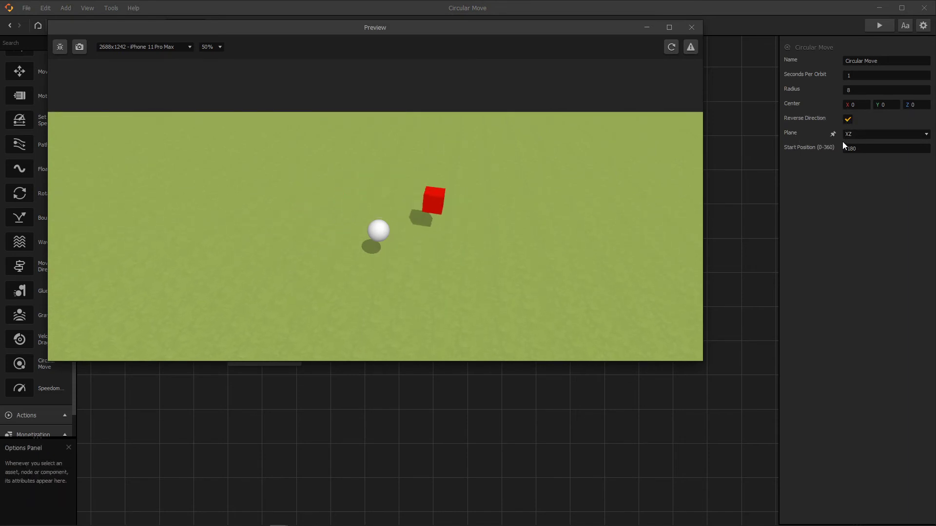
Set the Circular Move's Plane to YZ and reload the game preview
click(854, 136)
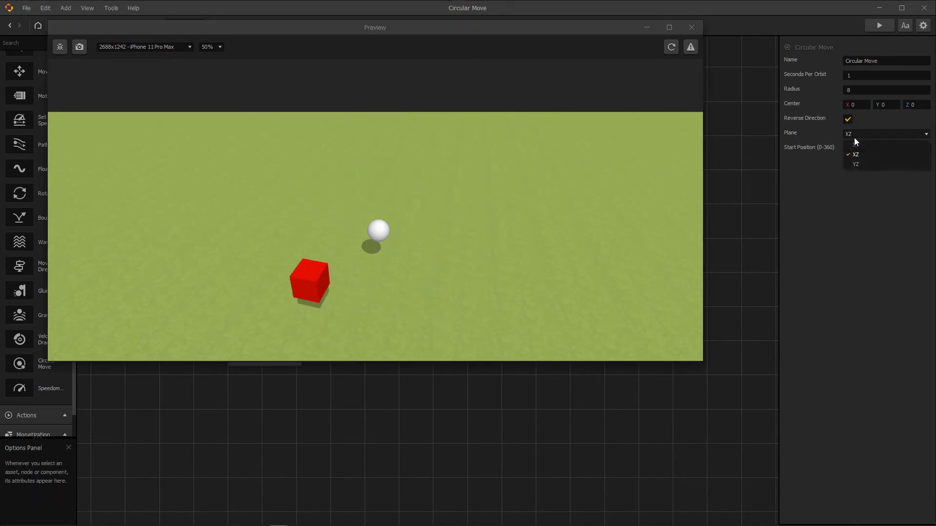
click(862, 163)
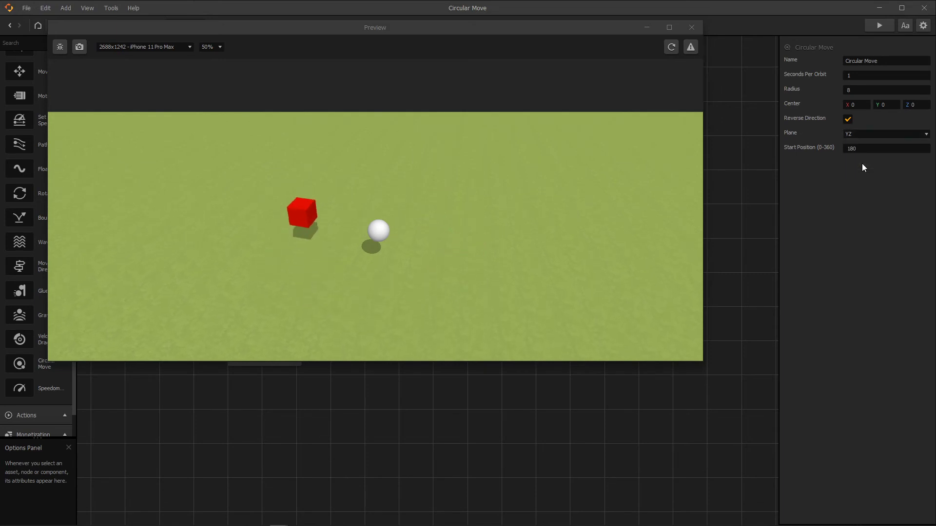
click(672, 46)
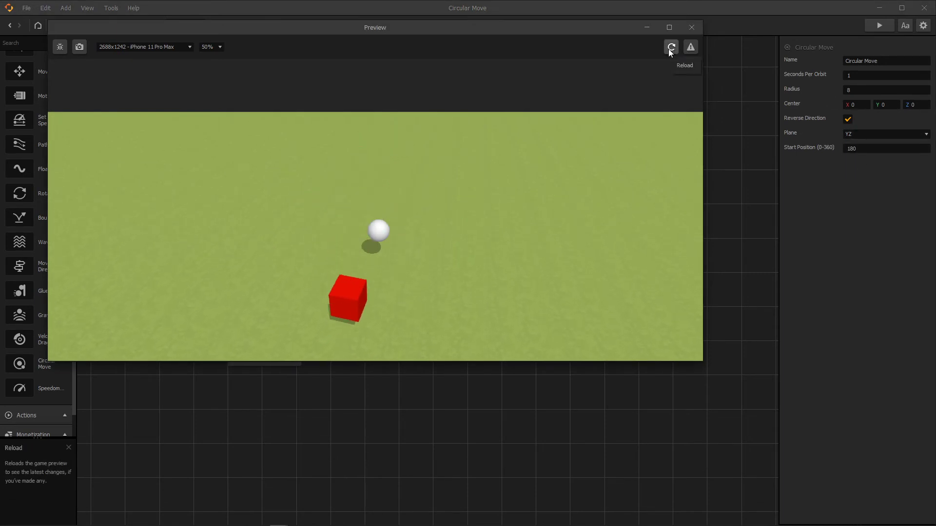
Switch the Circular Move's Plane to XY and reload the game preview
click(859, 136)
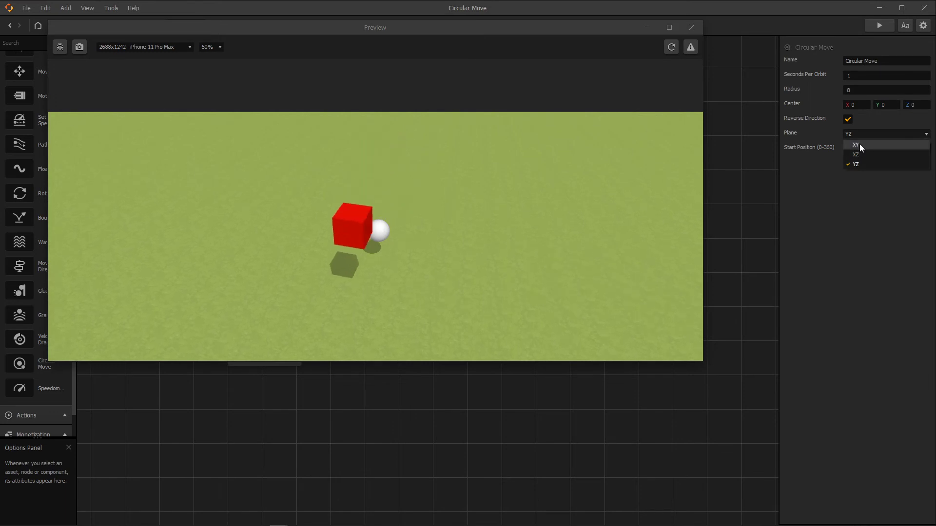
click(859, 144)
click(671, 48)
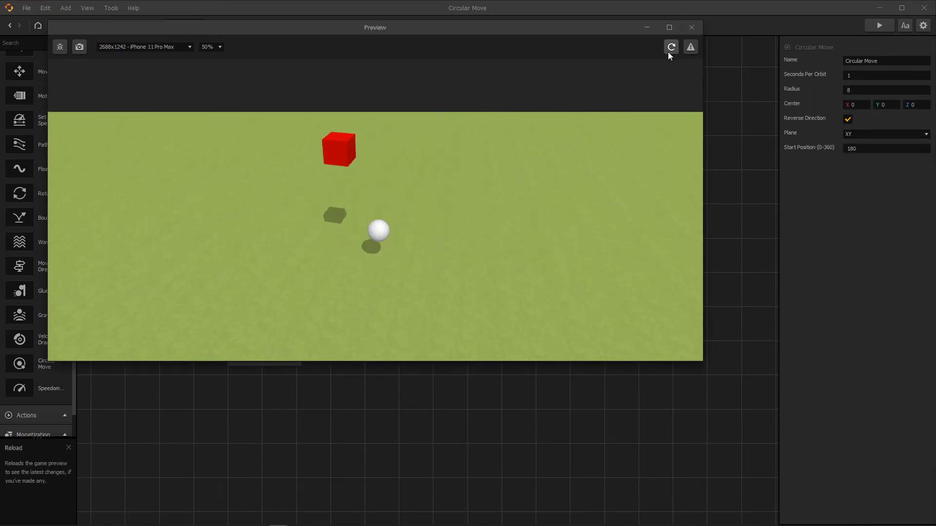
Set the Circular Move's Plane back to XZ and its Seconds Per Orbit to 4, then reload the game preview
click(852, 134)
click(862, 151)
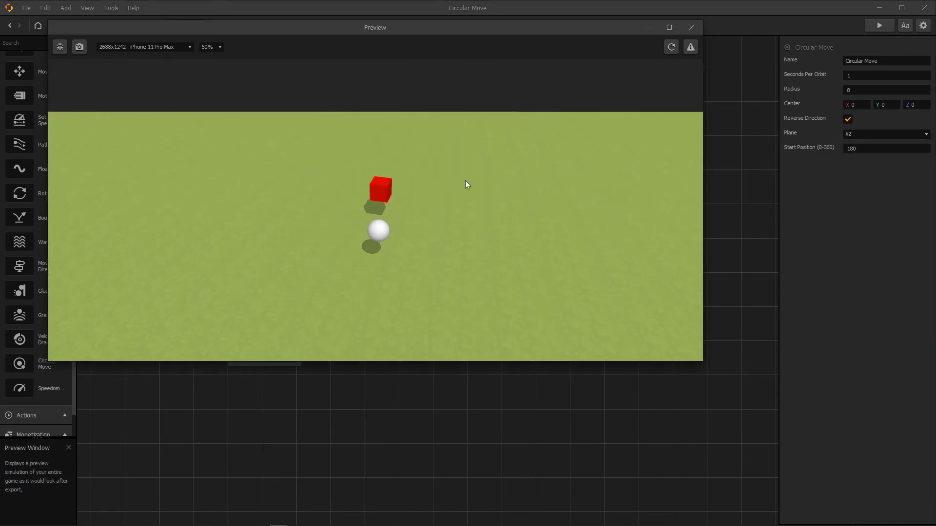
click(851, 75)
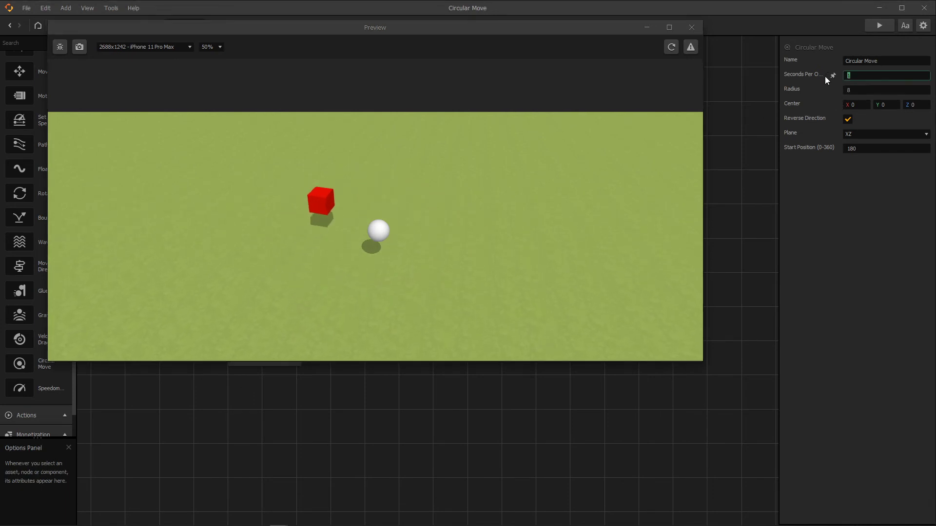
text(4)
key(Tab)
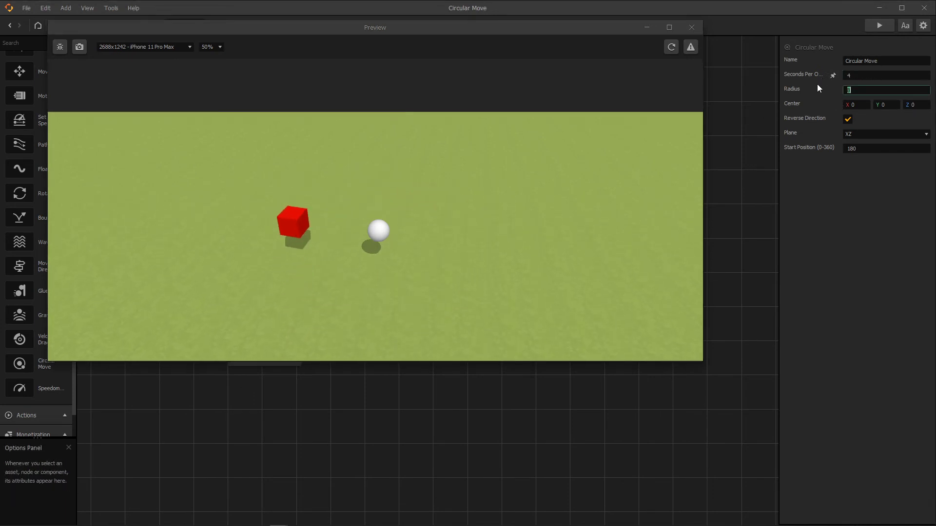
click(670, 48)
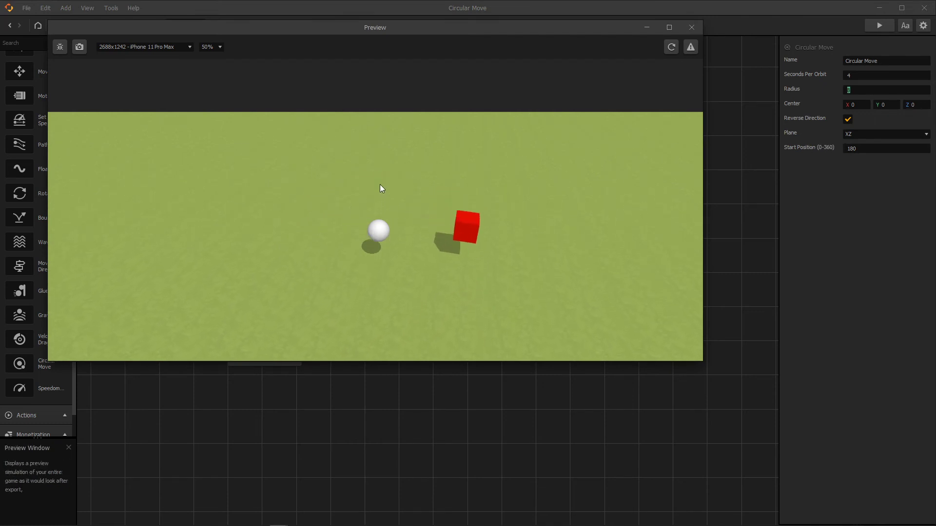
Set the Circular Move's Start Position to 0, check it in the reloaded game preview, and close the preview
click(846, 149)
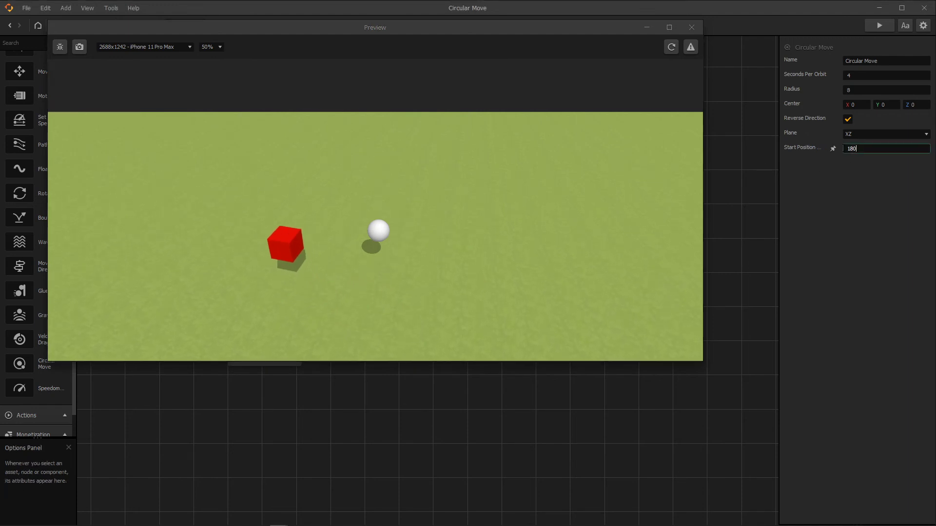
text(0)
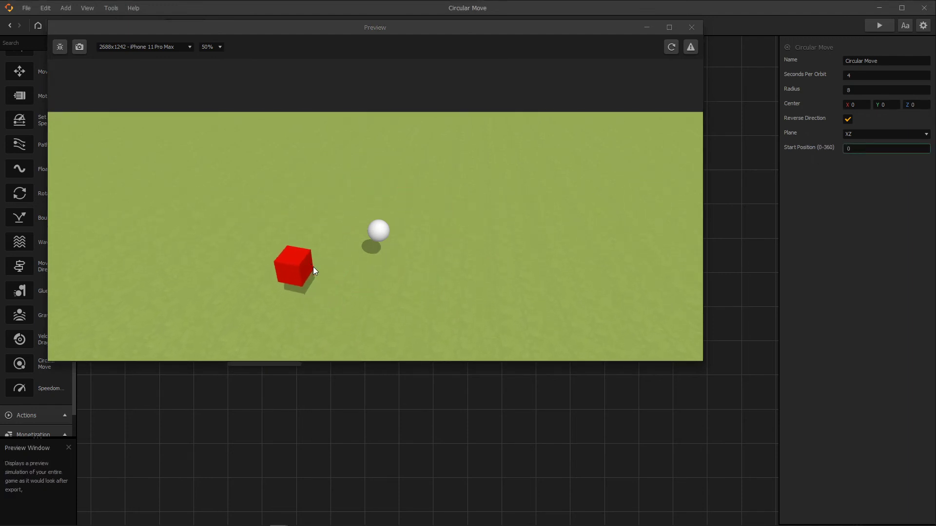
click(670, 48)
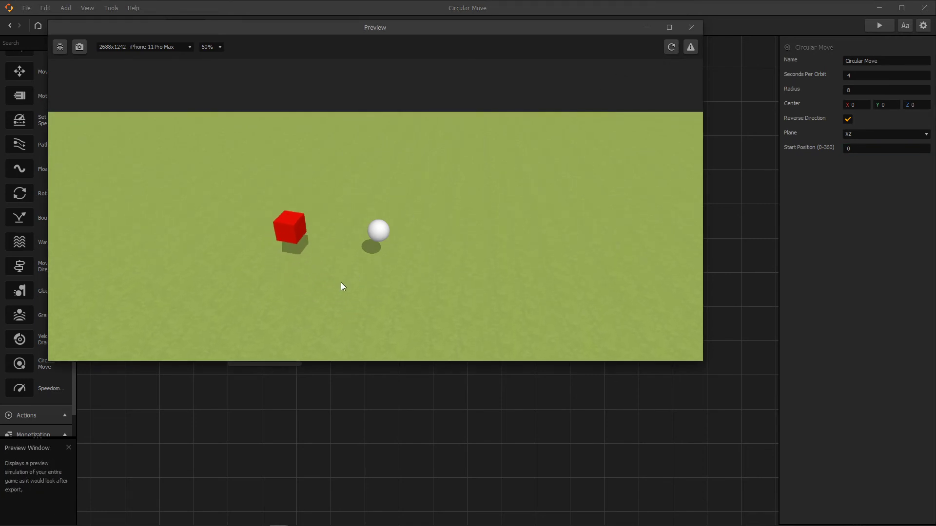
click(851, 149)
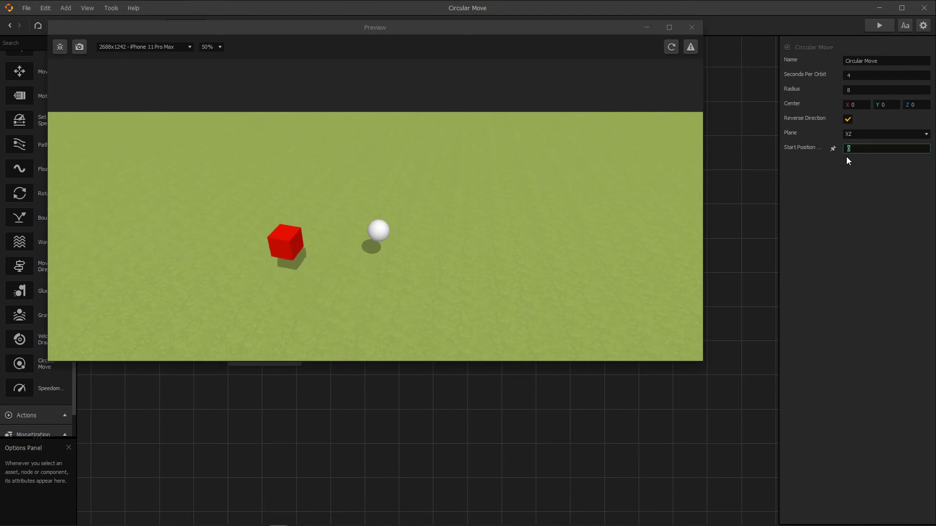
click(691, 27)
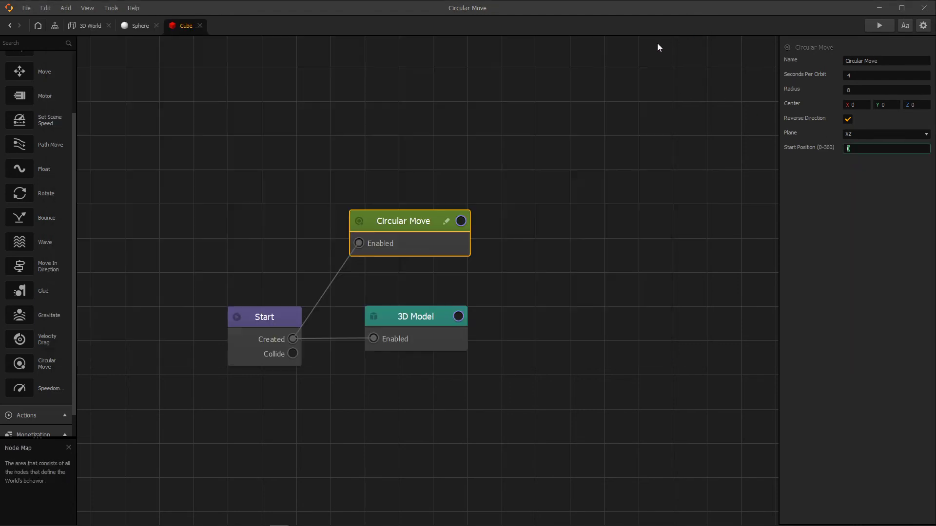
Run the game preview again to watch the Cube's orbit around the Sphere, and close the preview
click(867, 29)
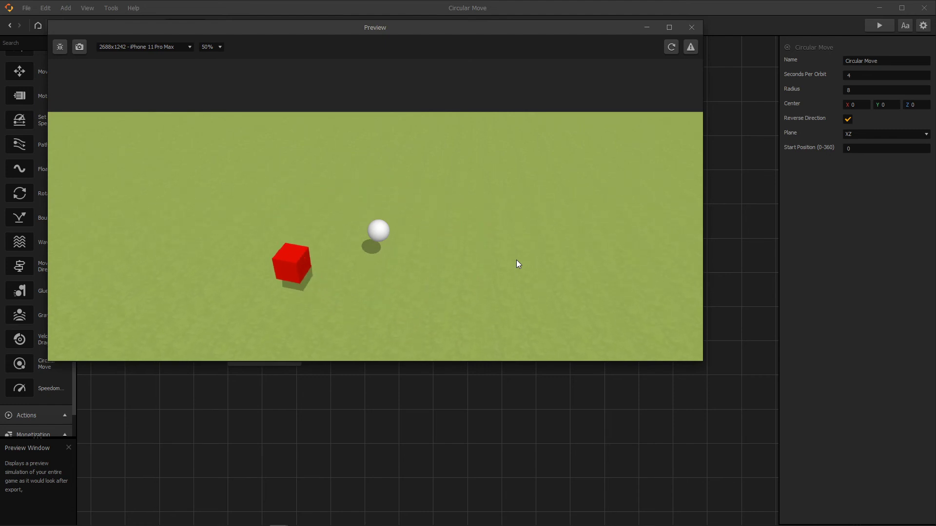
drag(391, 29, 406, 96)
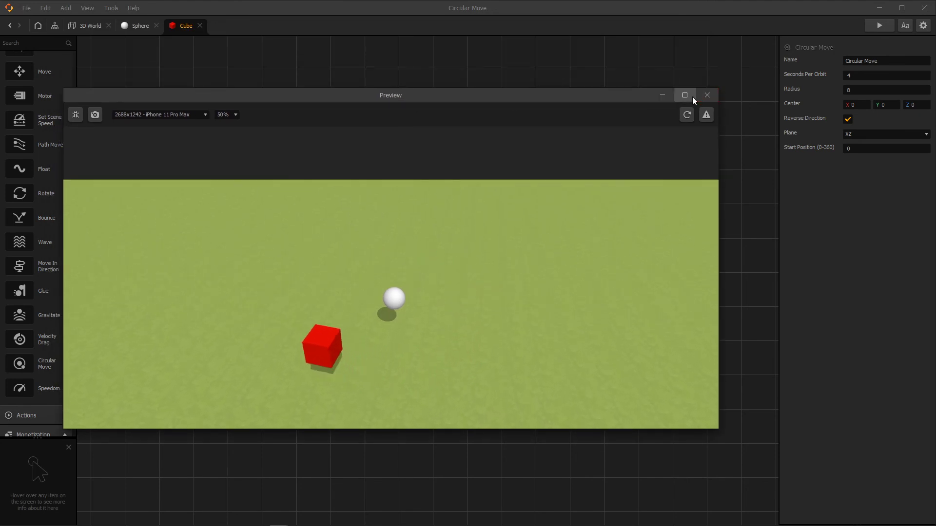
click(707, 95)
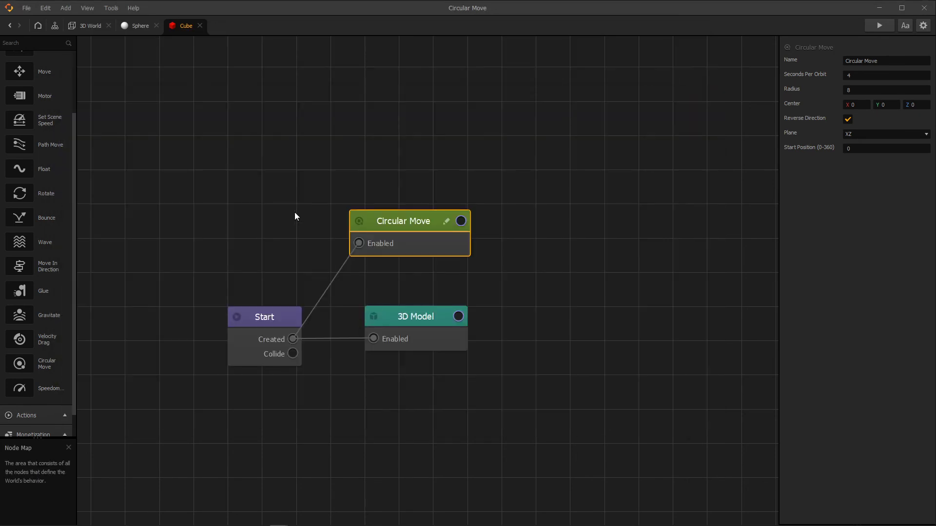
Spread the Cube's nodes apart by moving Circular Move higher and 3D Model lower, leaving space between them
drag(395, 237, 395, 189)
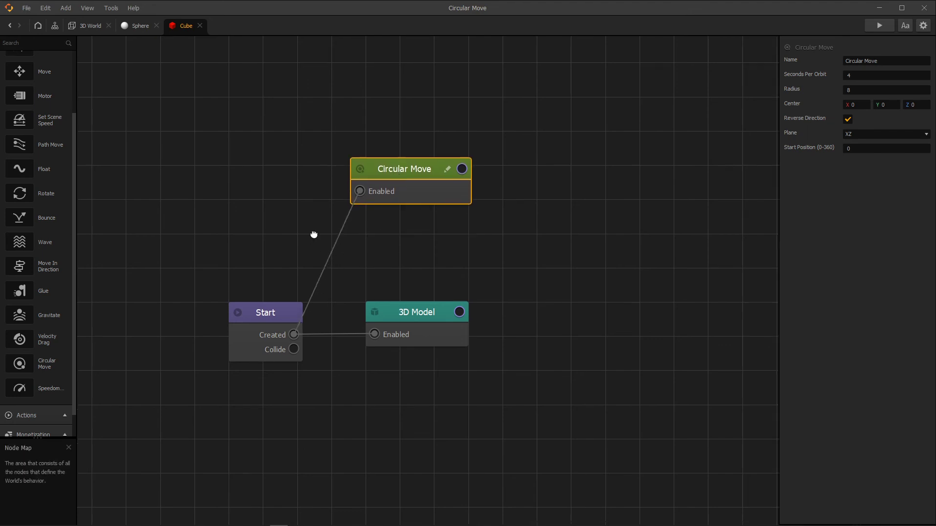
drag(314, 234, 324, 204)
drag(405, 291, 422, 333)
drag(287, 220, 285, 173)
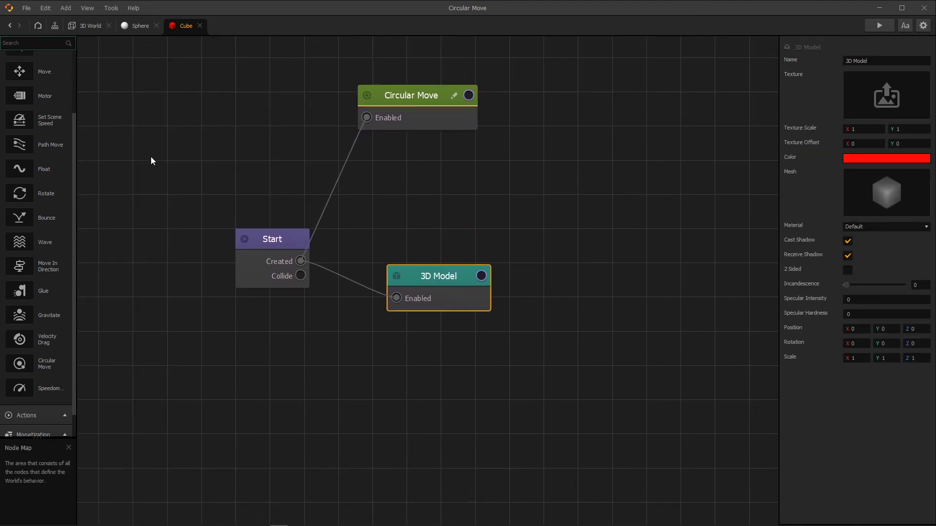
Add a Delay node between Circular Move and 3D Model, feed it from Start's Created output, and set its delay to 10
text(delay)
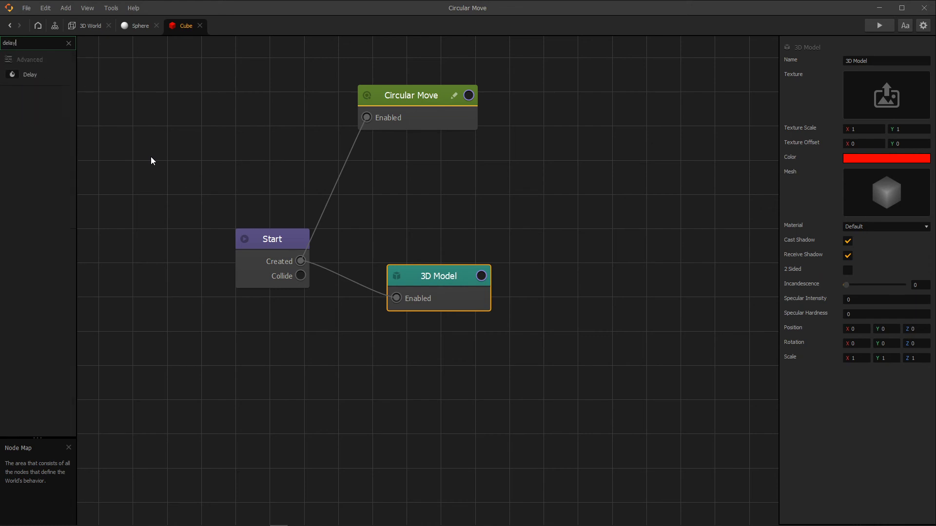
drag(383, 195, 386, 195)
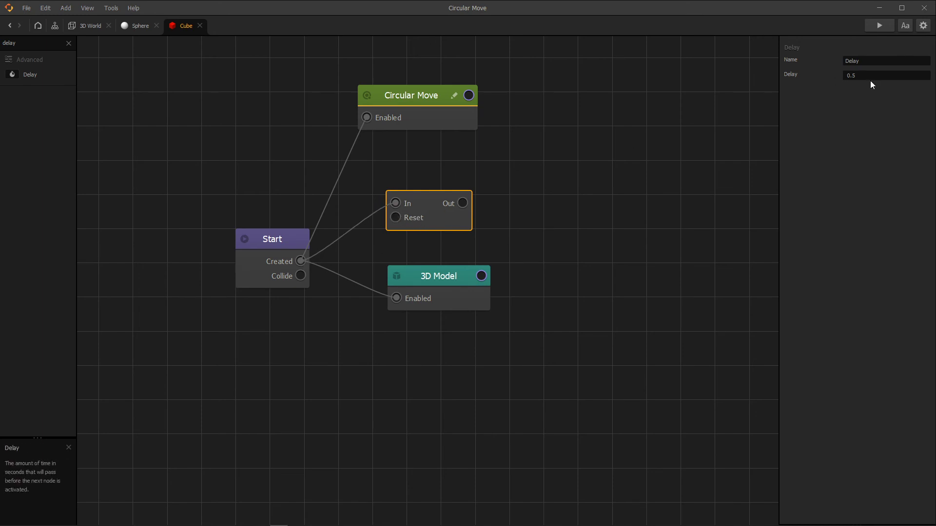
text(0)
key(Return)
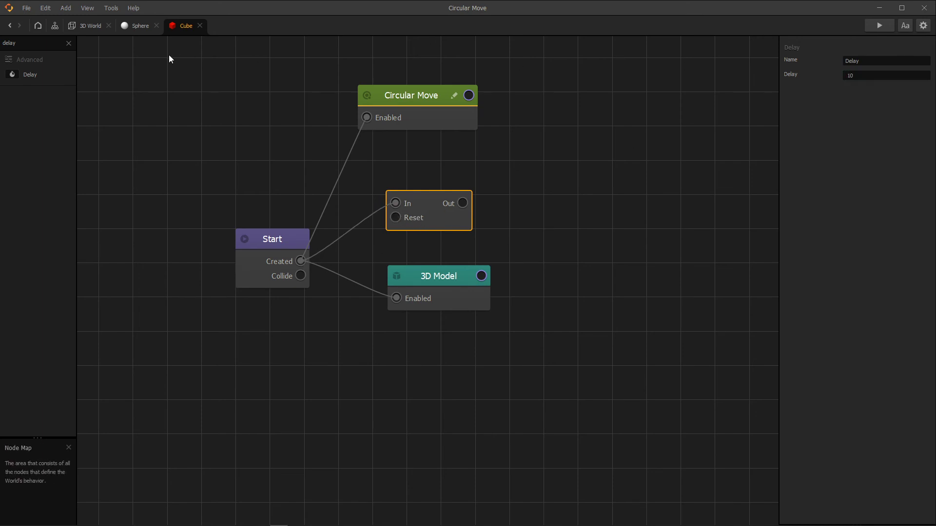
Add a Remove node beside the Delay node and rearrange the 3D Model, Delay and Remove nodes around it
key(BackSpace)
text(remove)
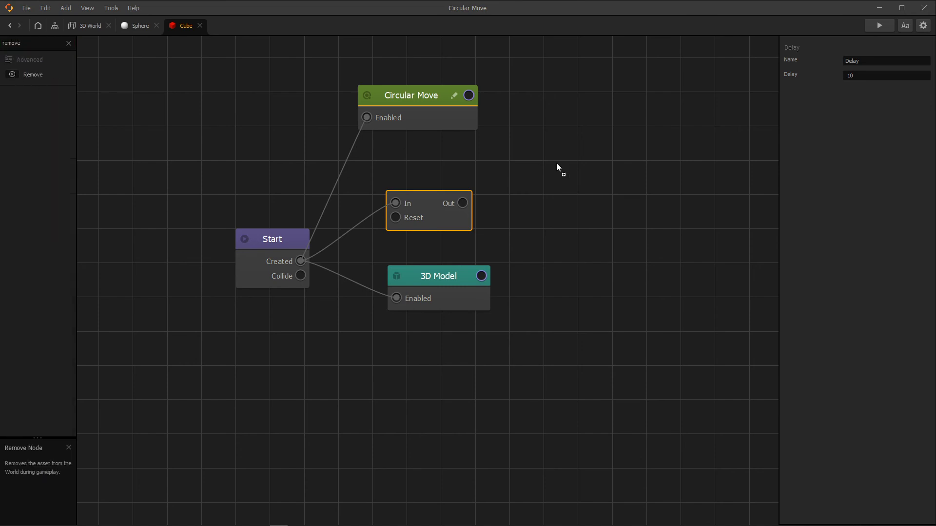
drag(557, 164, 558, 165)
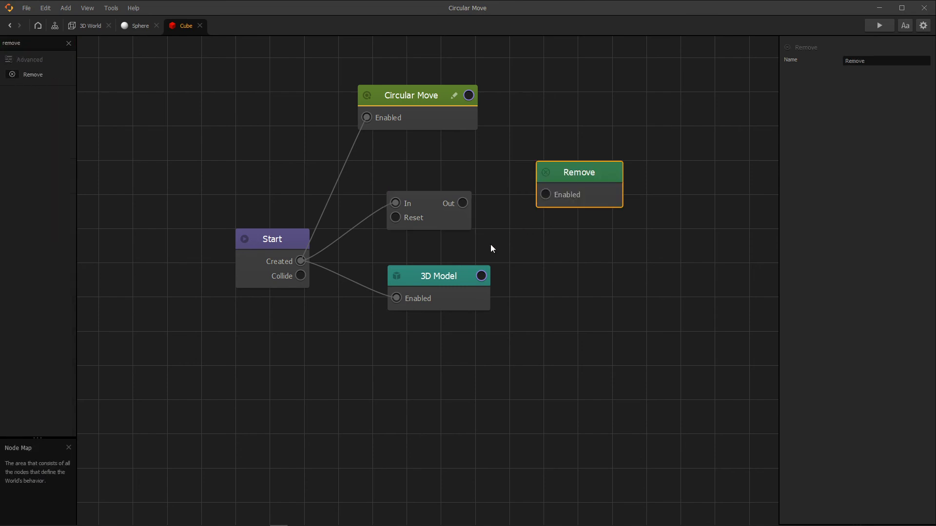
drag(432, 277, 405, 331)
drag(423, 204, 429, 214)
click(568, 204)
drag(567, 204, 557, 230)
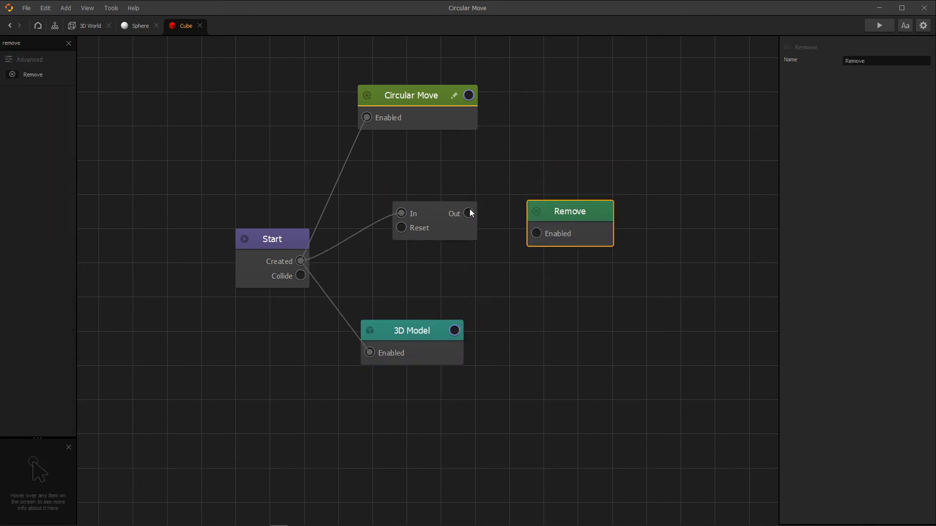
Connect the Delay's Out to the Remove node's Enabled input and test the Cube's timed removal in the game preview
drag(469, 213, 536, 227)
click(570, 205)
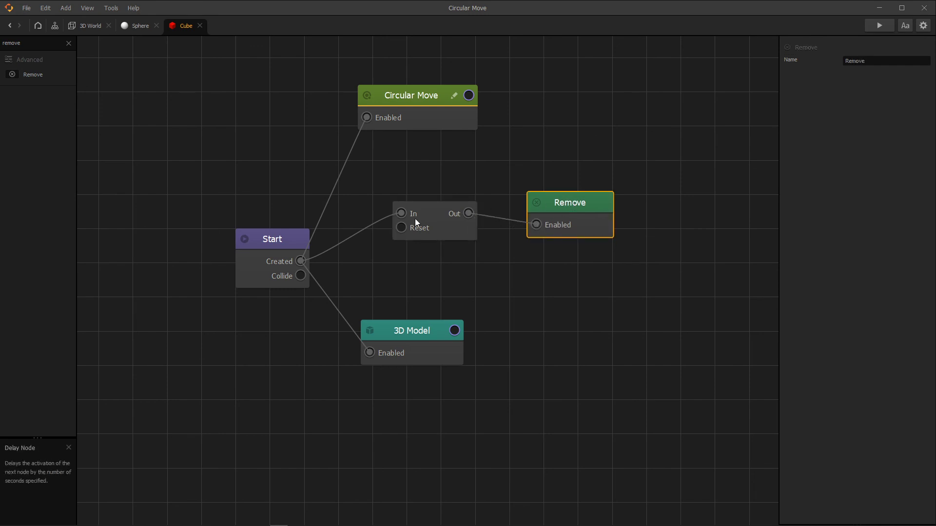
drag(448, 222, 444, 237)
drag(553, 207, 548, 221)
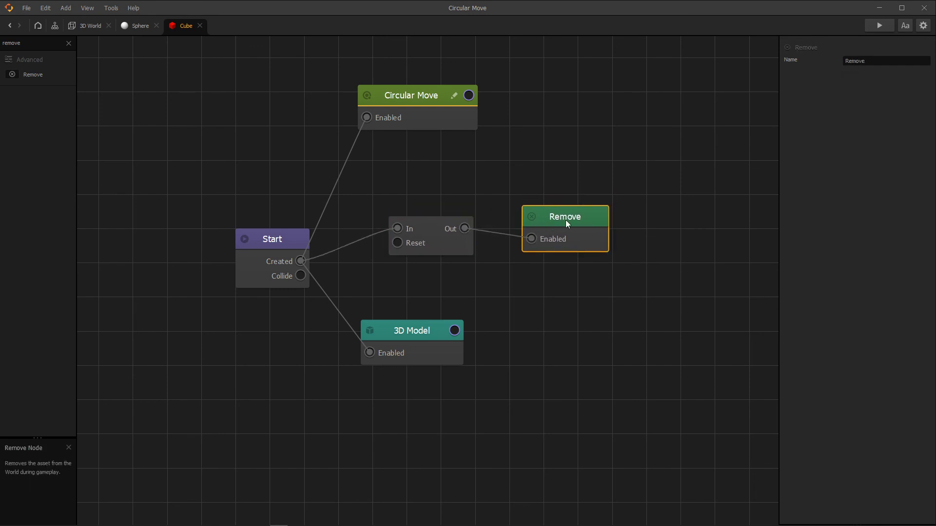
click(876, 28)
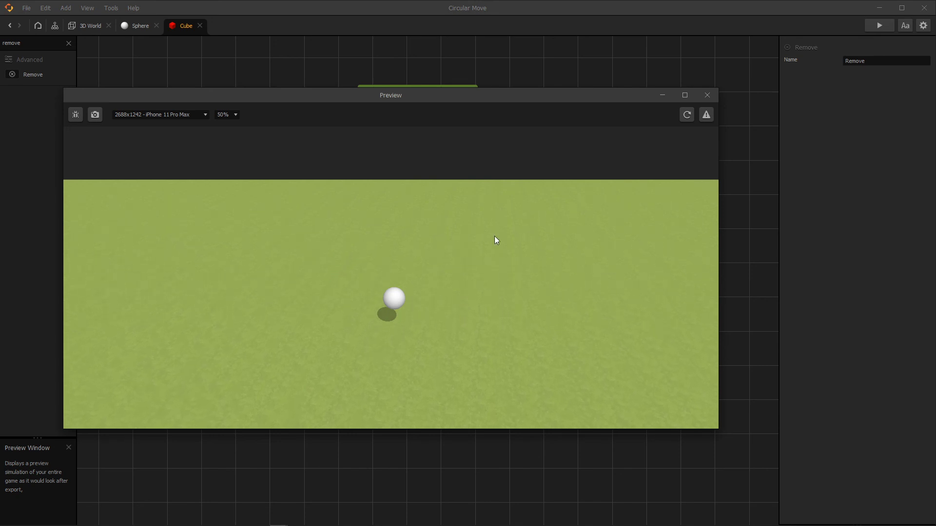
click(707, 95)
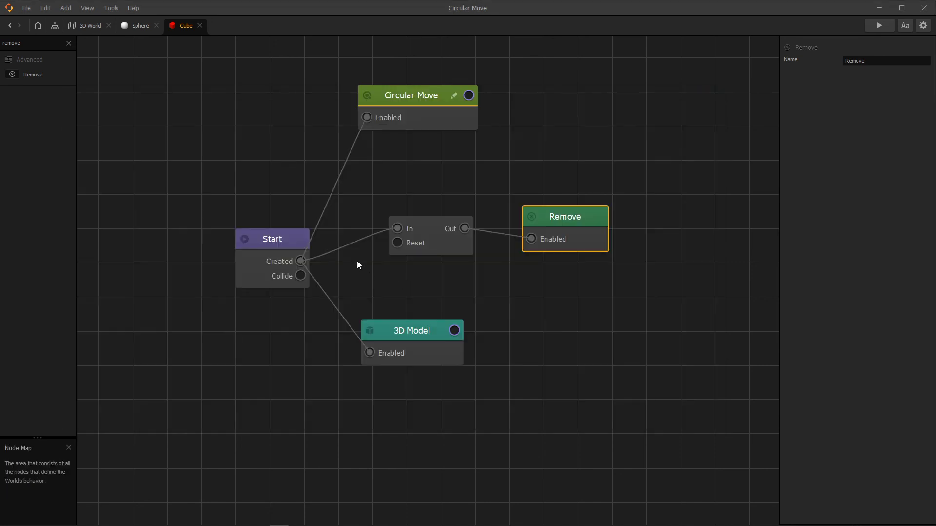
Disconnect the Delay node's In from Start's Created output and select the Circular Move node, shifting it slightly
click(436, 189)
scroll(410, 192, down, 2)
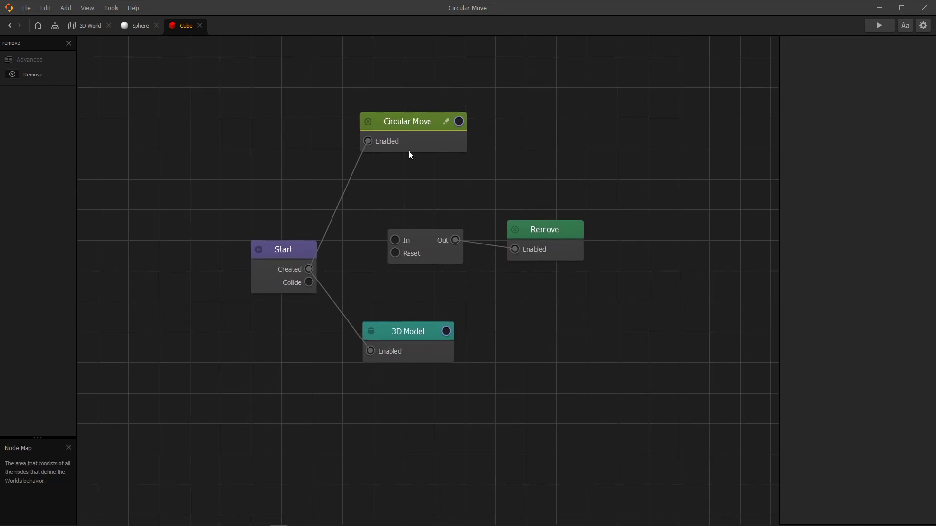
click(411, 132)
drag(421, 124, 426, 126)
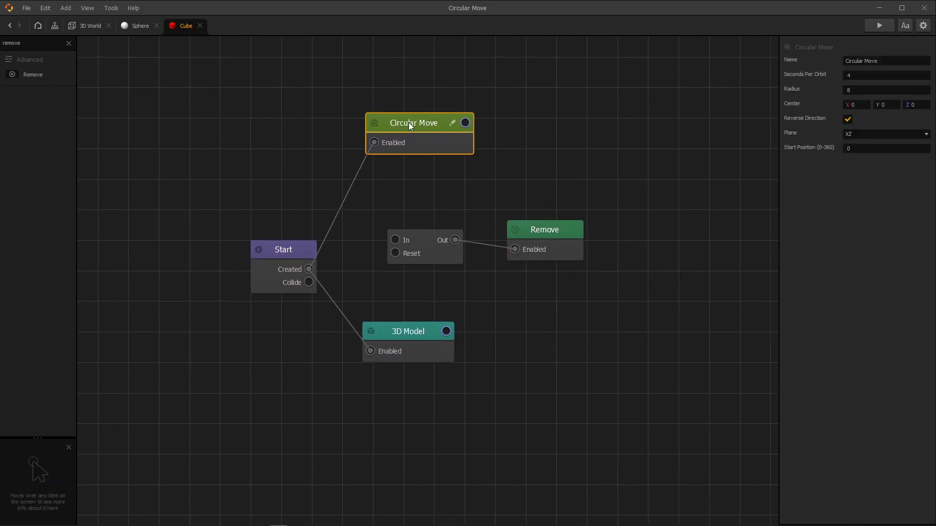
Clear the node search, add a Wave movement node above the Start node, and deselect it
click(69, 44)
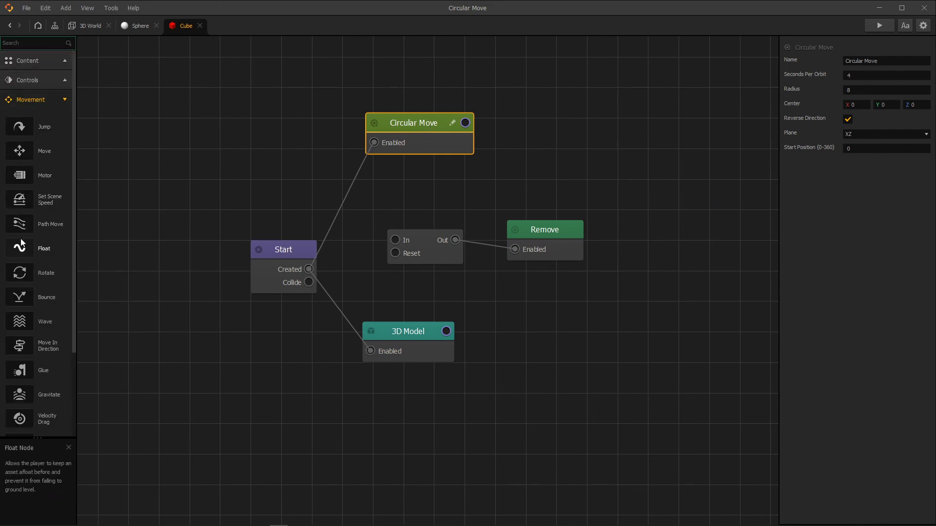
drag(18, 327, 214, 121)
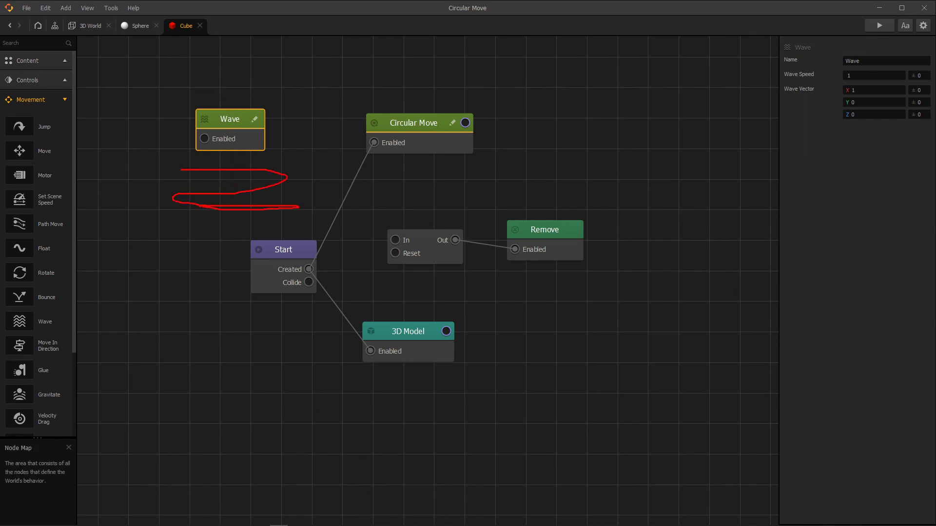
key(Escape)
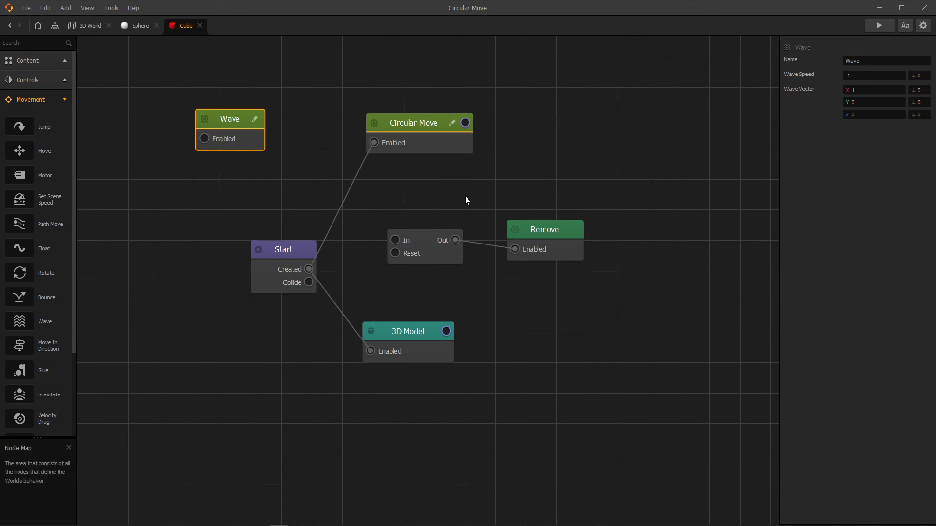
click(545, 160)
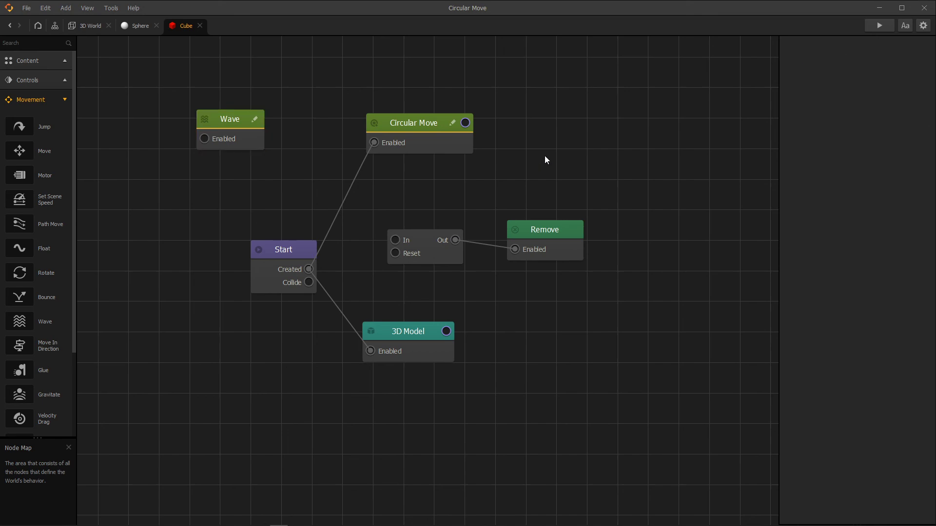